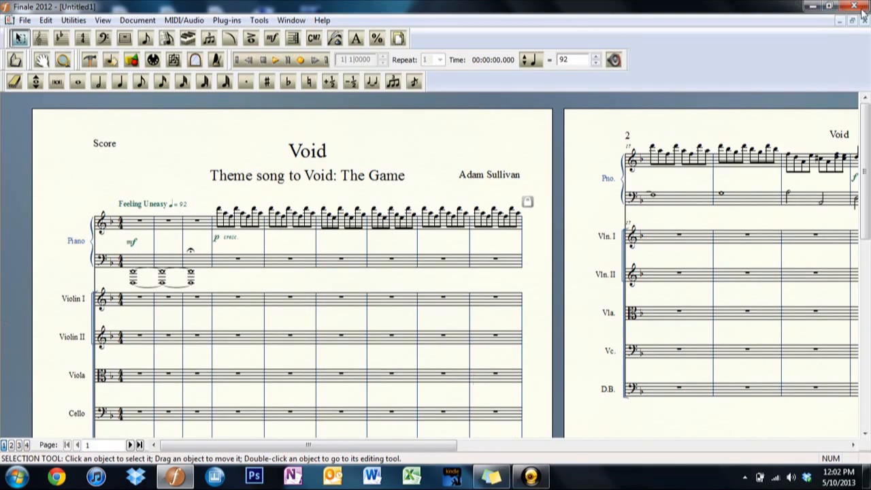
Switch to the Void_Themes.mus piano score and go to its first page.
left_click(841, 21)
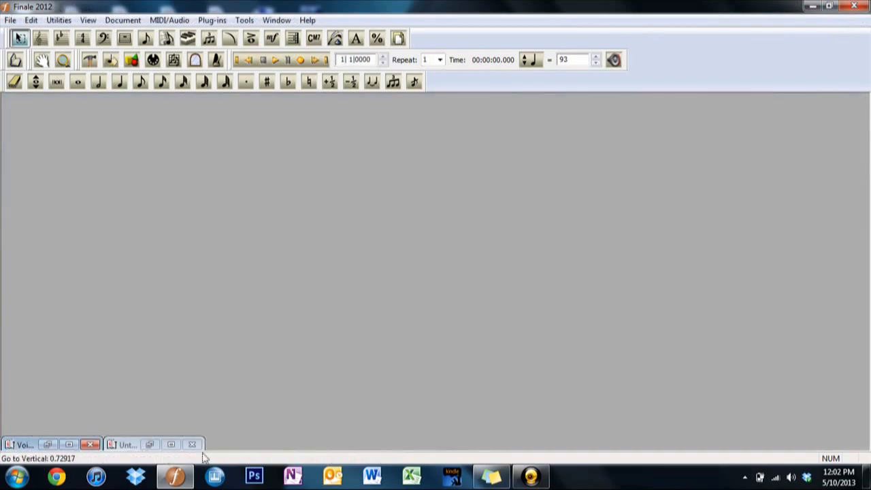
left_click(59, 448)
left_click(70, 446)
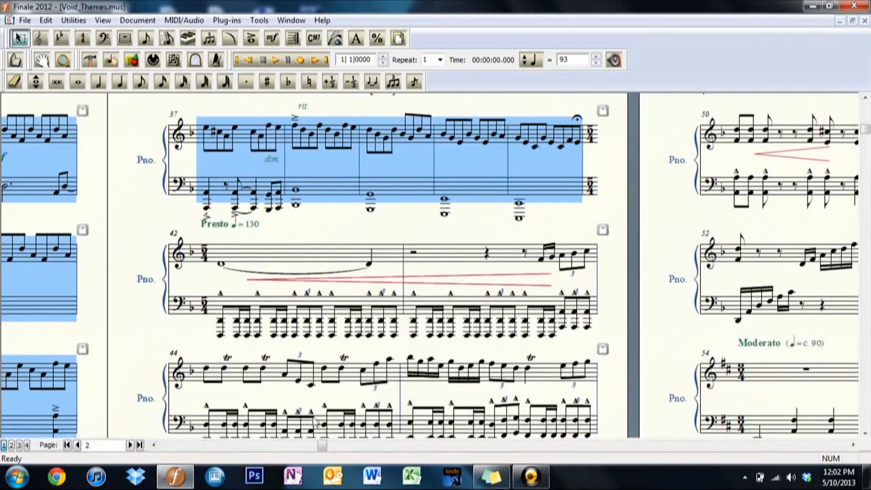
left_click_drag(325, 447, 177, 428)
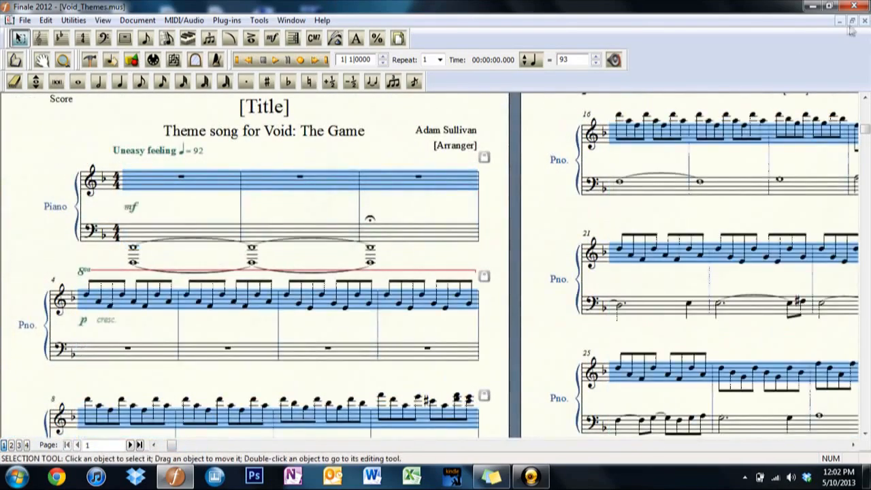
Return to the untitled orchestral score and bring its first system of string staves into view.
left_click(841, 22)
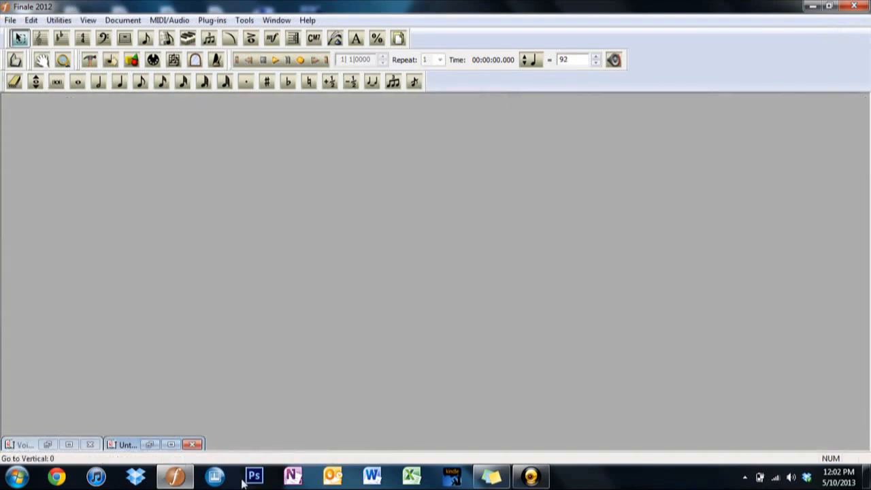
left_click(149, 445)
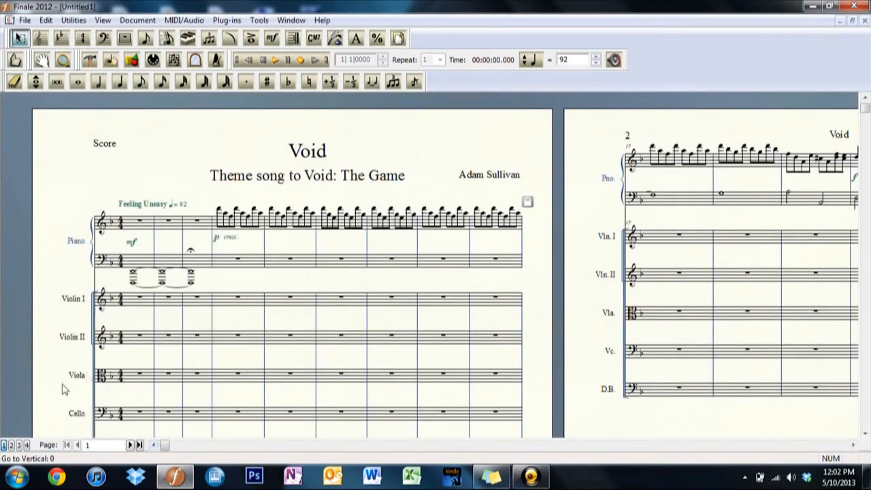
scroll(62, 389, "down", 1)
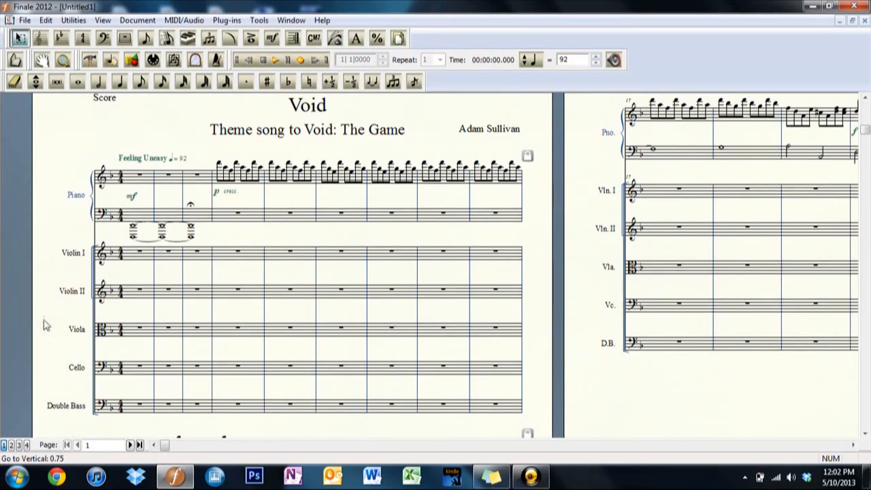
scroll(54, 296, "down", 1)
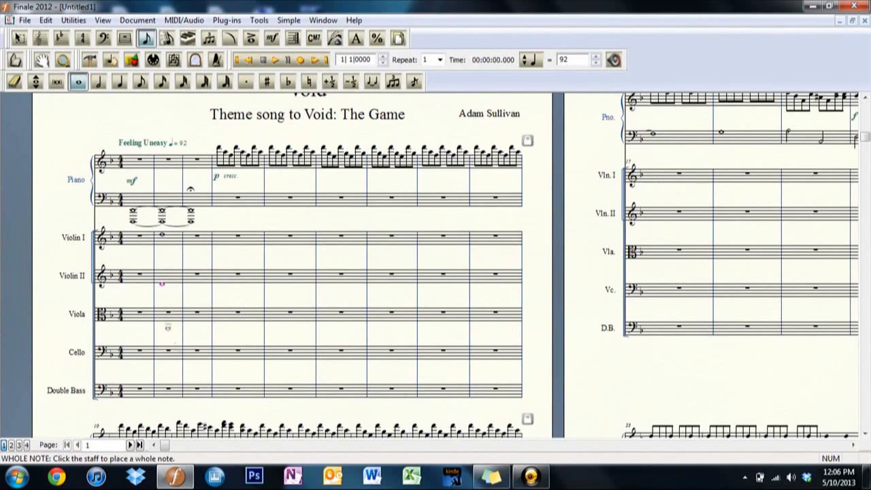
Enter tied whole notes in measures 2 and 3 of the Violin I, Violin II, Cello and Double Bass staves.
left_click(165, 403)
key("shift+Down")
key("ctrl+Up")
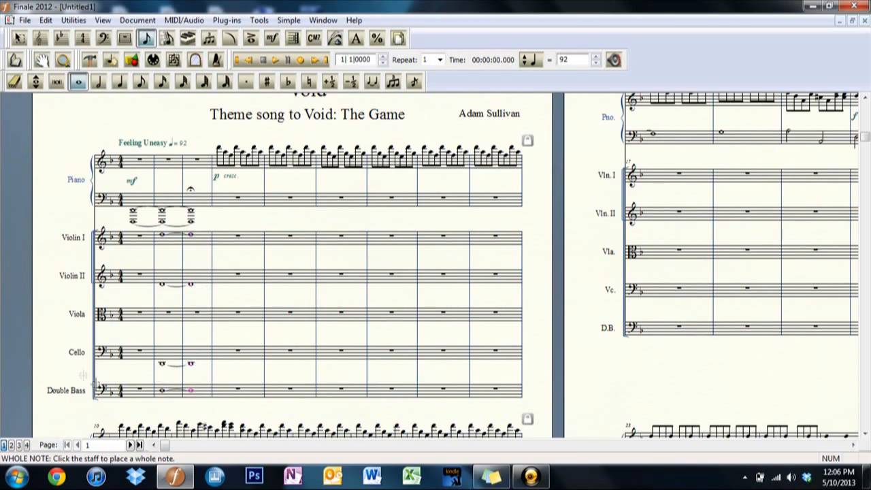
Add fermatas to the measure 3 whole notes of Violin I, Violin II, Cello and Double Bass, and play back the opening.
left_click(251, 38)
left_click(185, 229)
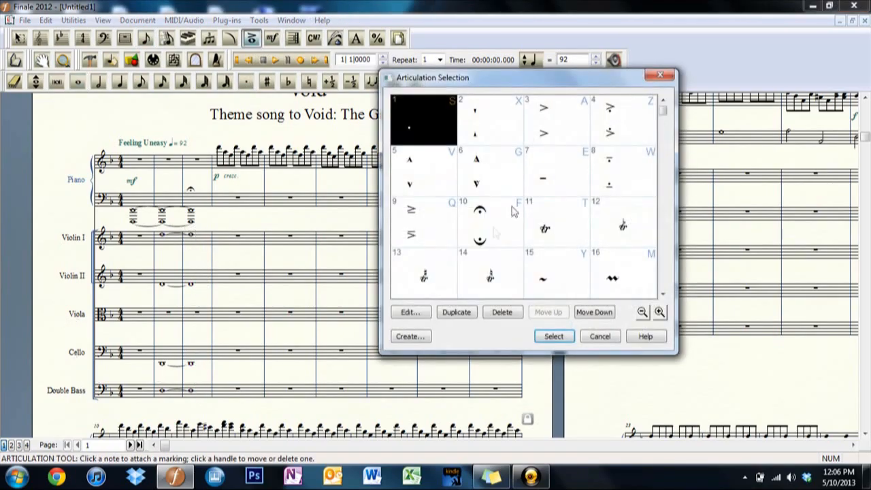
double_click(509, 212)
left_click(189, 282)
double_click(494, 235)
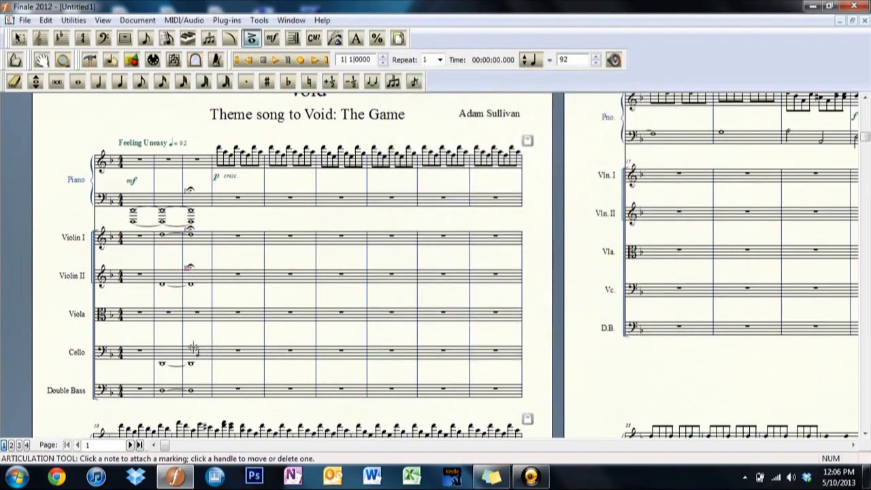
left_click(194, 350)
double_click(490, 228)
left_click(190, 386)
double_click(490, 228)
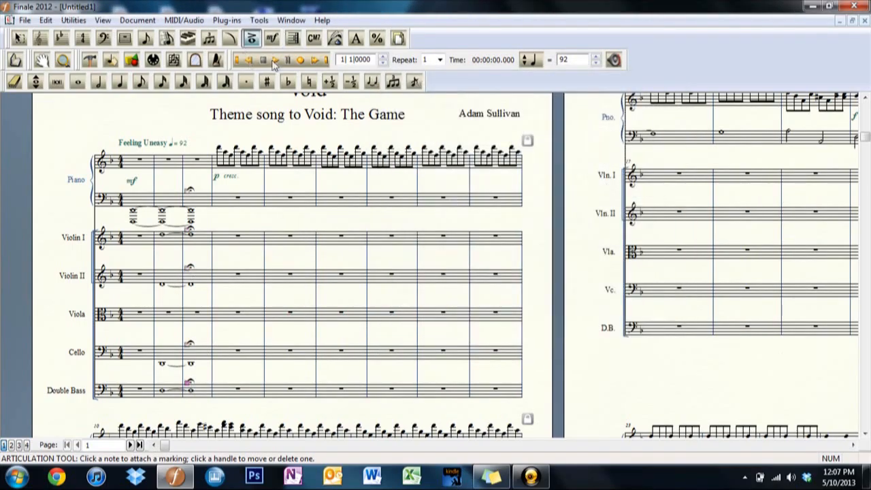
left_click(275, 60)
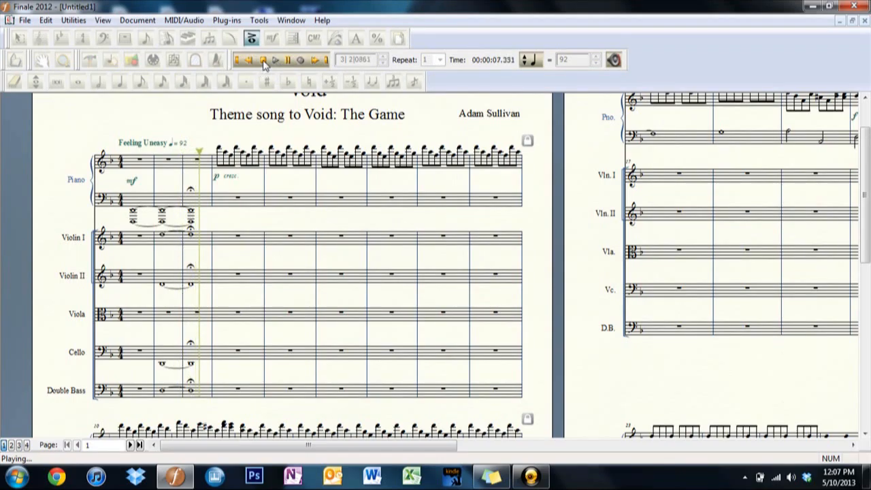
left_click(263, 60)
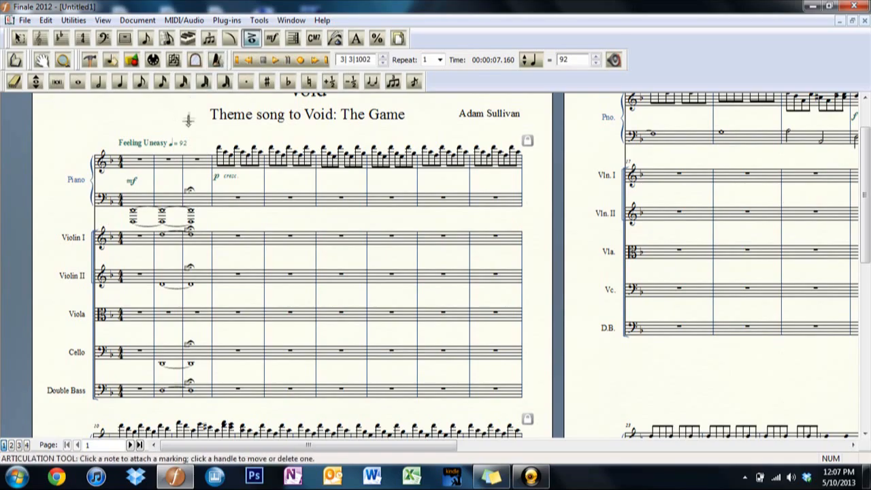
Copy measure 2 of all five string staves into measure 1.
left_click(19, 38)
left_click(163, 243)
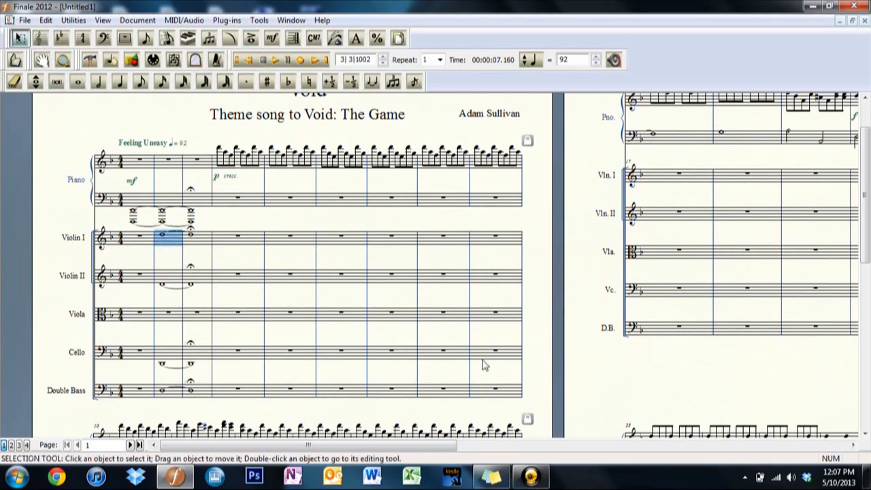
key("shift+Down")
key("shift+Down")
key("shift+Down")
key("shift+Down")
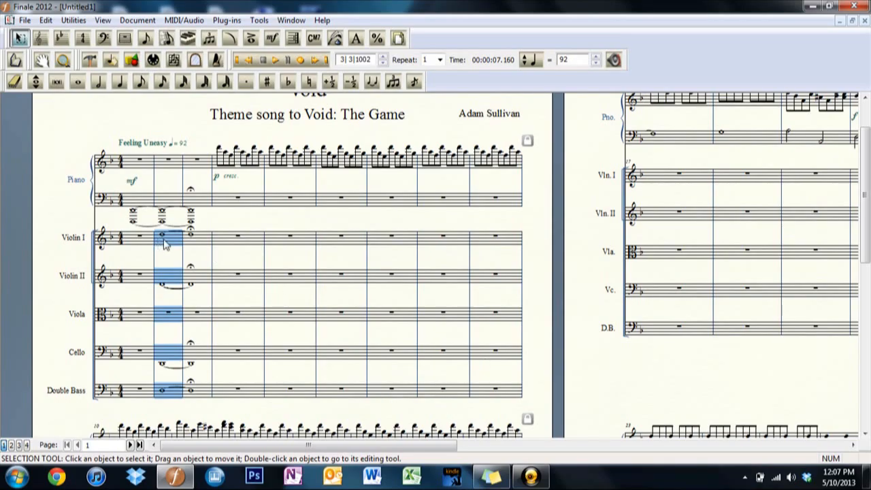
left_click_drag(164, 240, 124, 240)
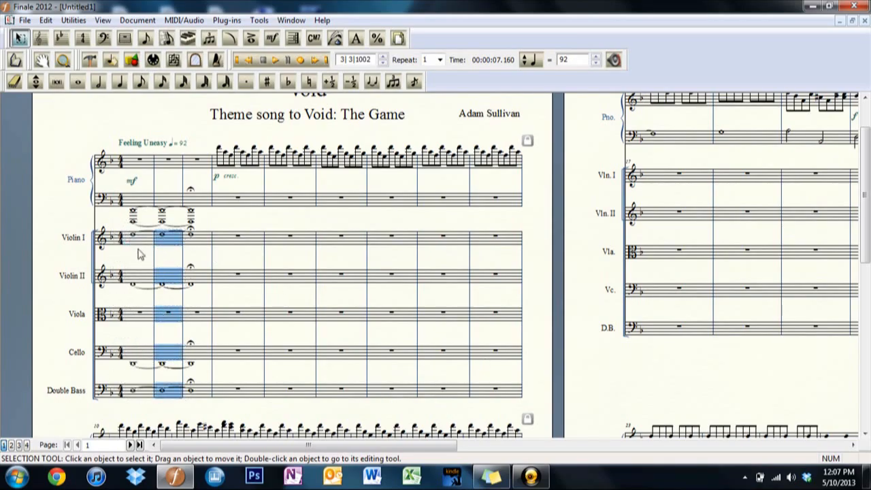
left_click(139, 253)
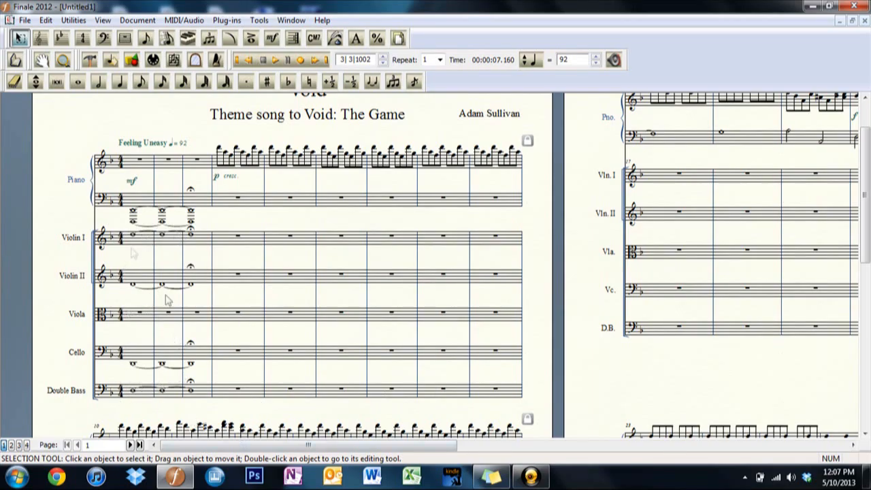
Add a pp dynamic to the first measure of the Violin I and Violin II staves.
left_click(272, 40)
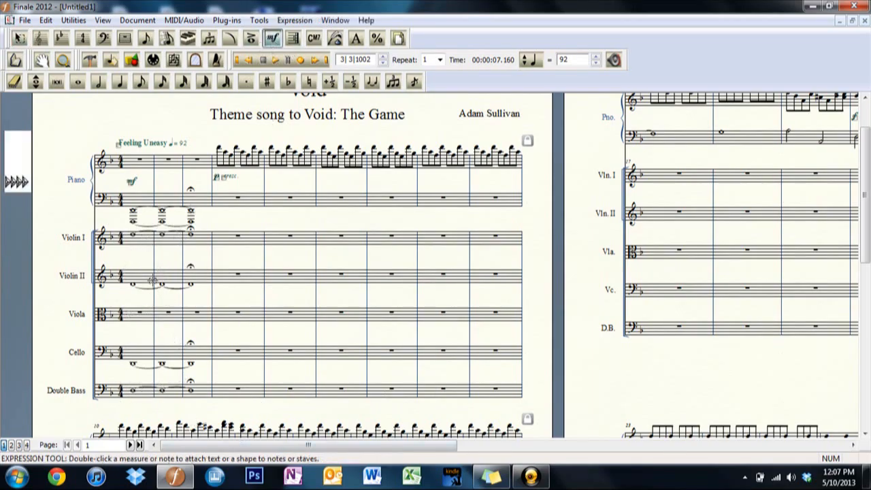
double_click(132, 245)
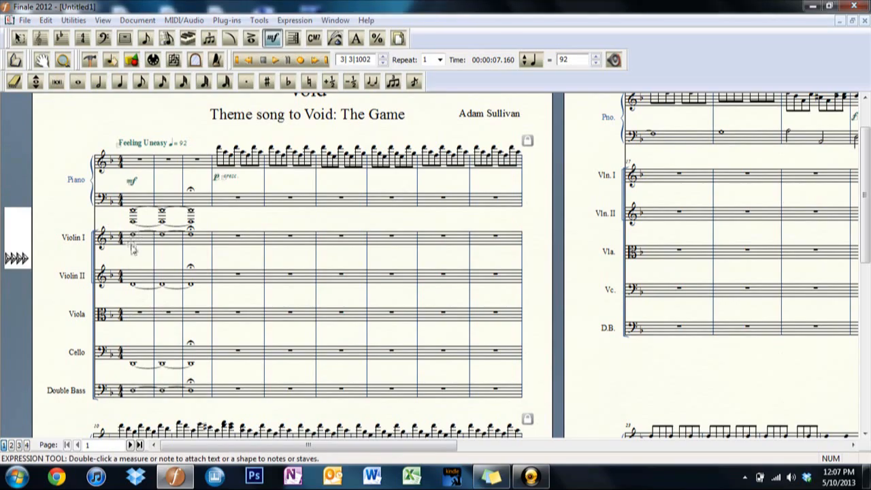
left_click(295, 174)
left_click(297, 206)
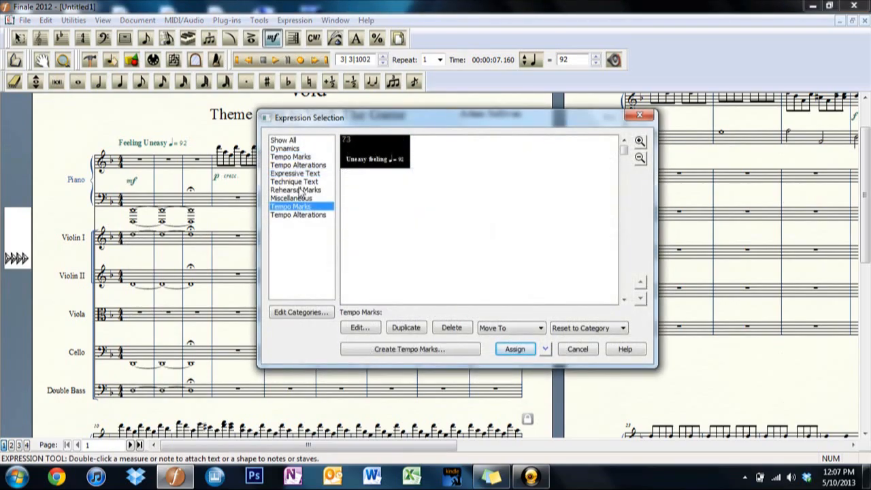
left_click(305, 149)
double_click(575, 194)
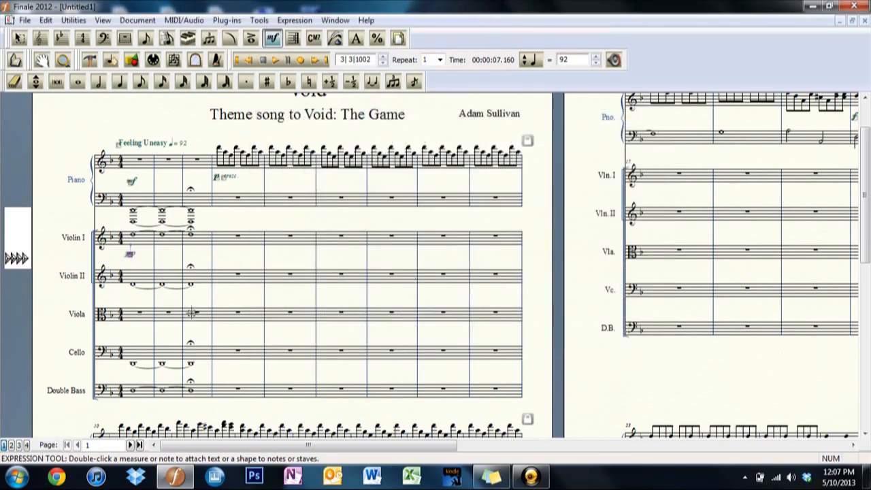
double_click(132, 288)
double_click(582, 194)
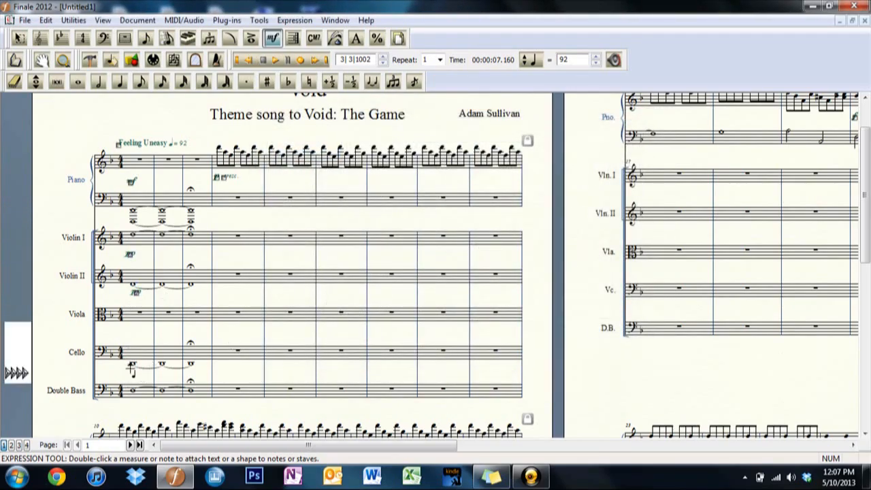
Add a pp dynamic to the first measure of the Cello and Double Bass staves.
double_click(128, 367)
left_click(582, 194)
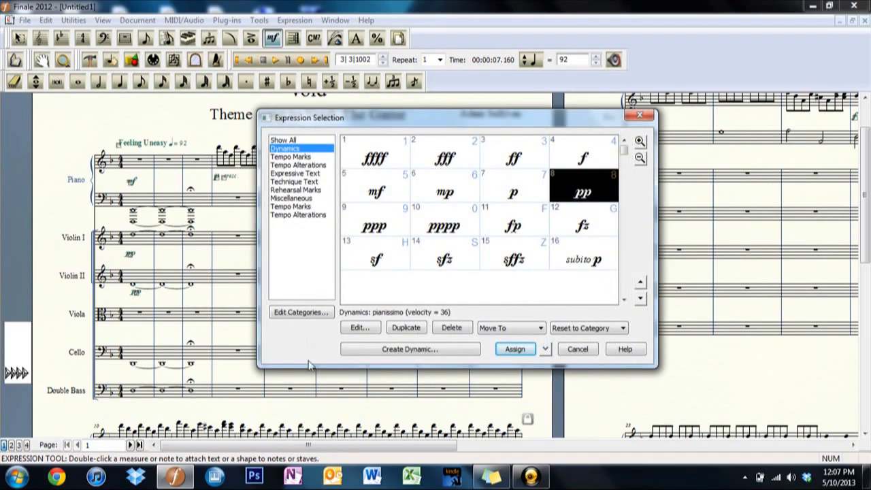
double_click(589, 192)
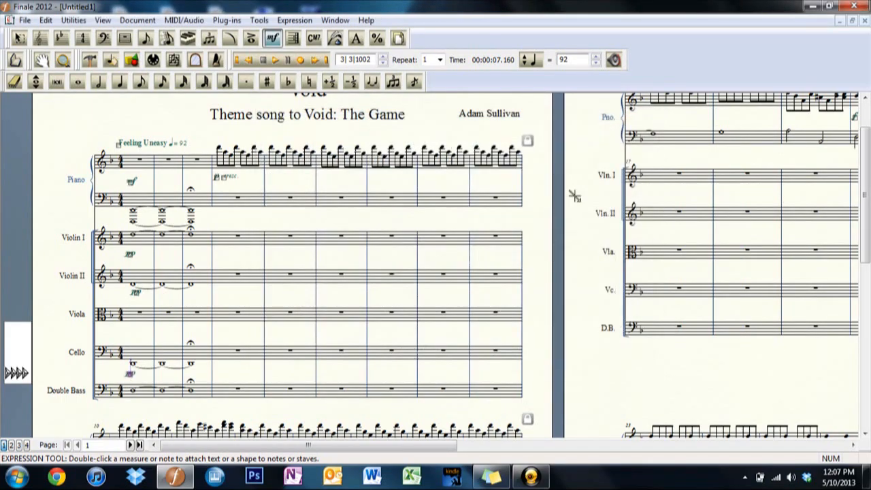
double_click(135, 403)
left_click(605, 192)
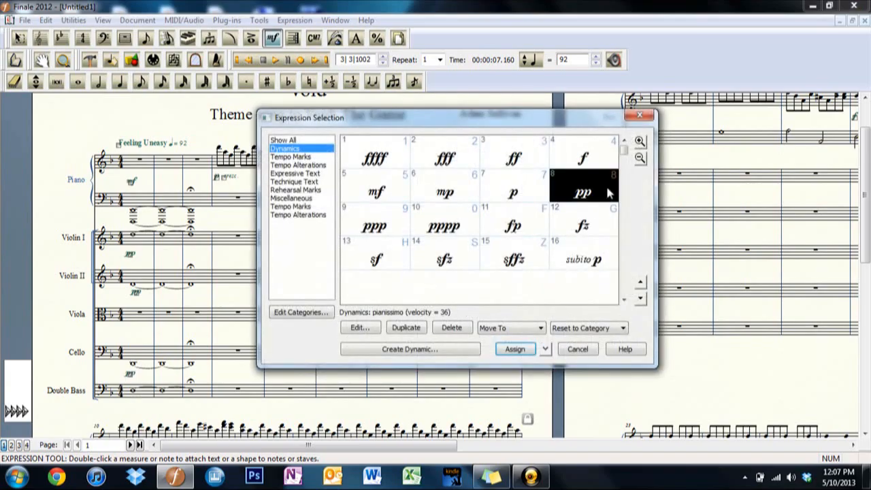
double_click(582, 182)
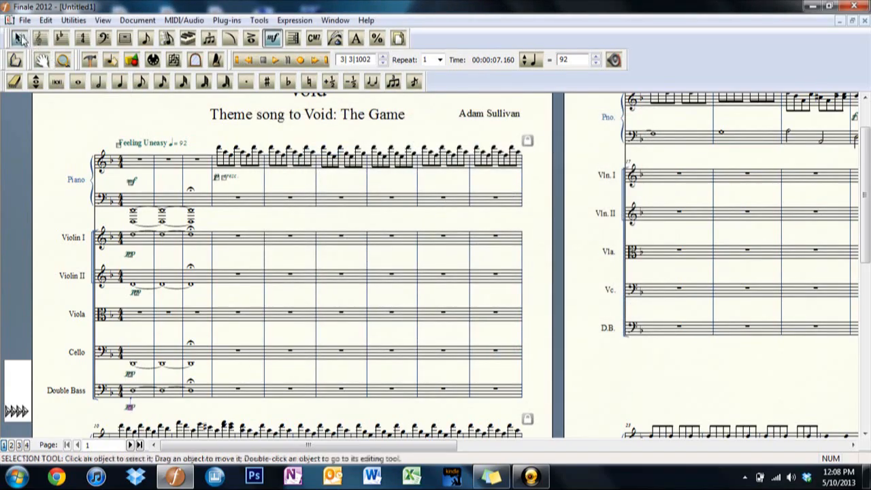
Enter tied whole notes in measures 1 to 3 of the Viola staff and put a fermata on the last one.
left_click(78, 82)
left_click(134, 315)
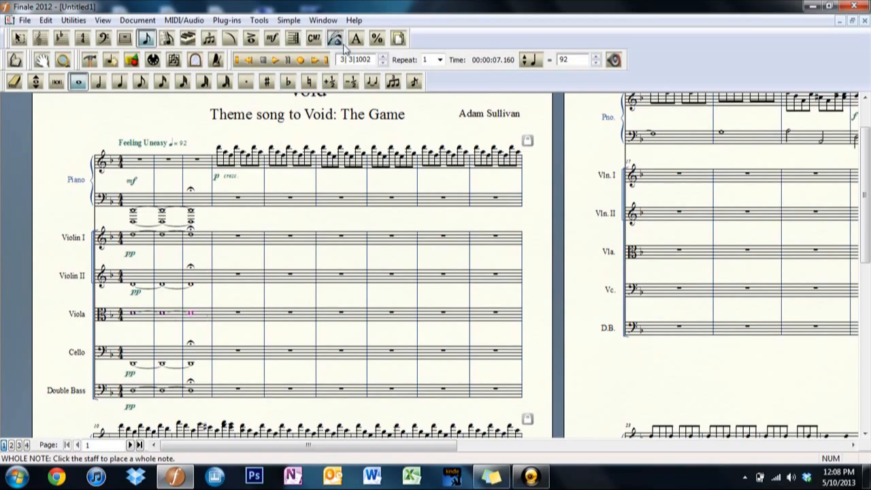
left_click(251, 38)
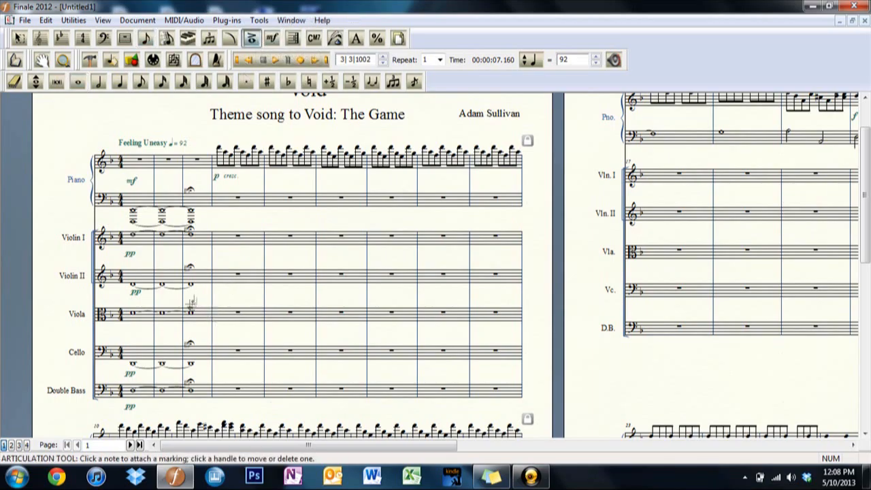
left_click(190, 301)
left_click(483, 217)
double_click(483, 216)
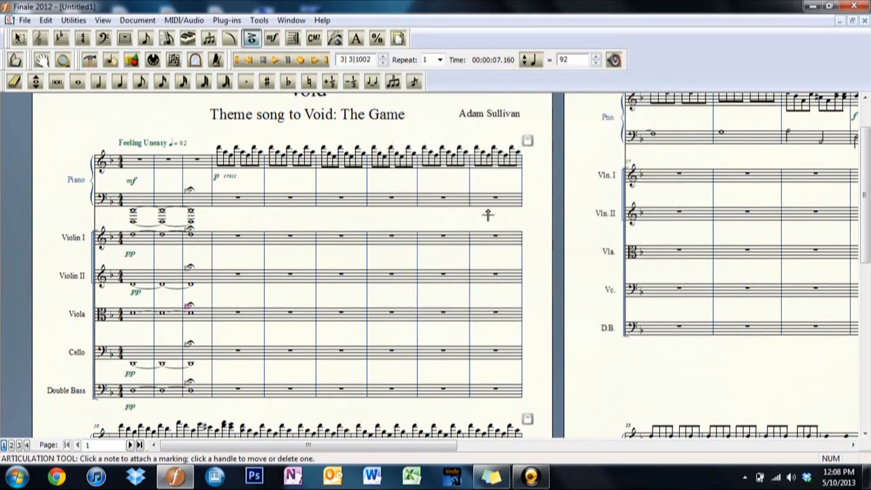
Add a pp dynamic to the first measure of the Viola staff.
left_click(272, 38)
double_click(136, 328)
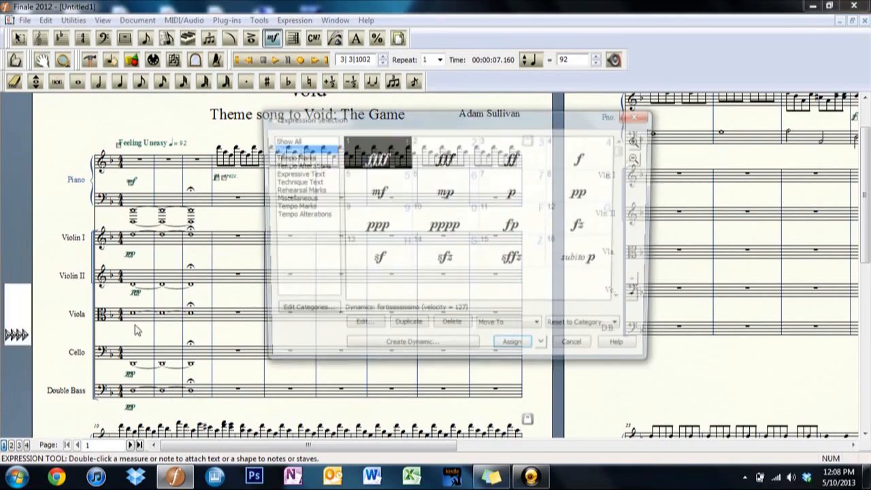
left_click(599, 188)
double_click(574, 198)
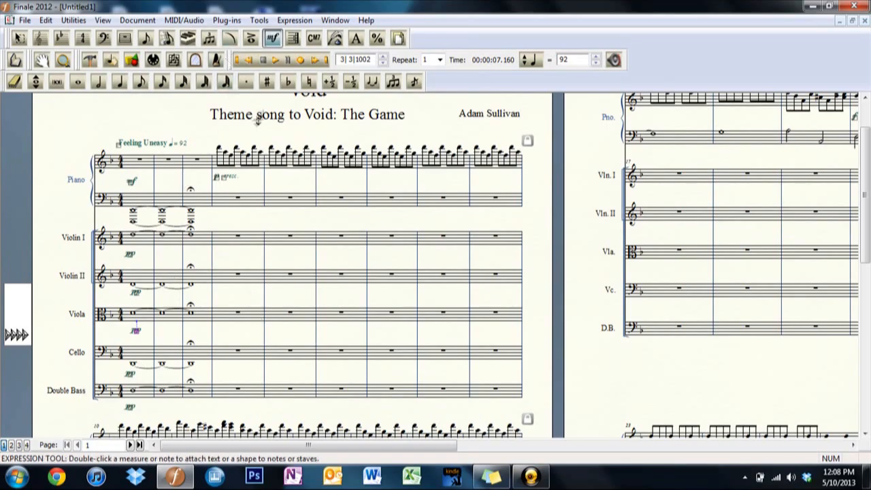
Play the score back from the beginning through the opening three measures, and stop playback.
left_click(250, 61)
left_click(276, 61)
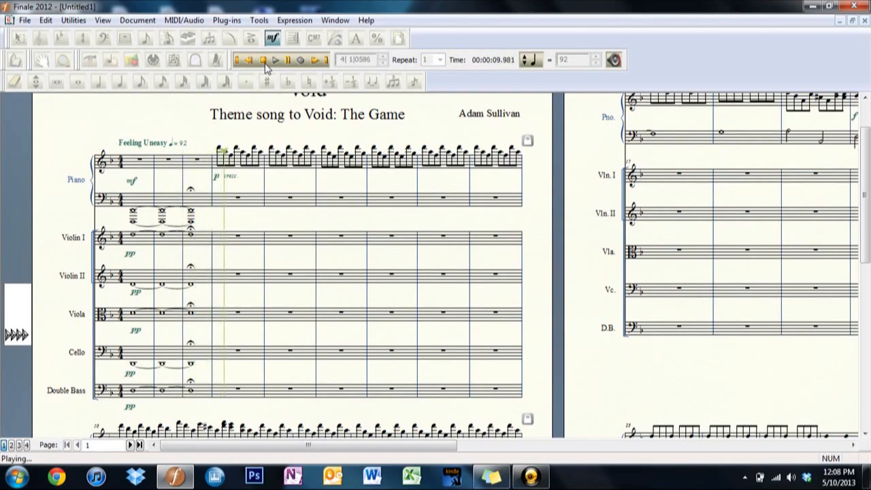
left_click(264, 61)
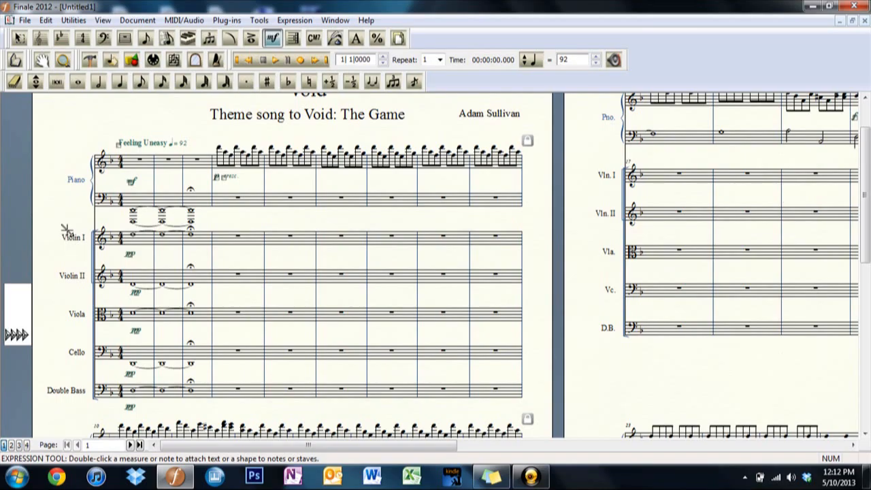
double_click(149, 249)
left_click(300, 170)
left_click(647, 120)
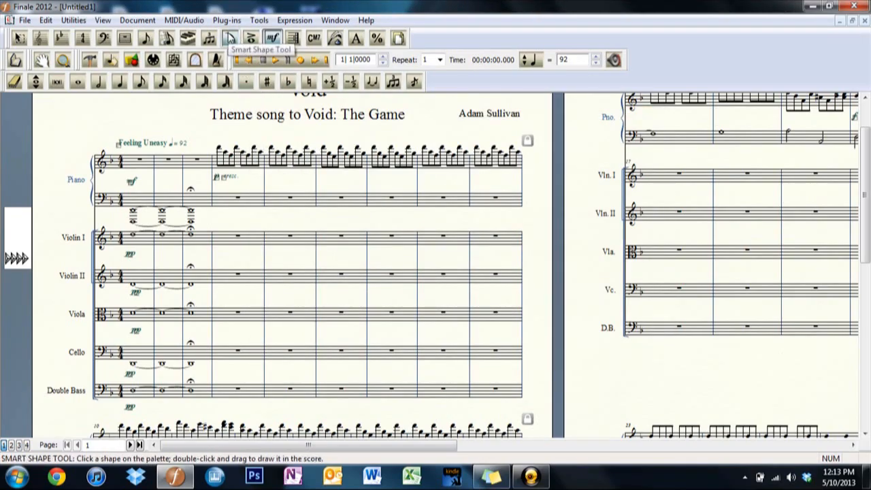
Draw decrescendo hairpins beneath measures 1 to 3 of the Violin I and Violin II staves.
left_click(230, 38)
key("shift+period")
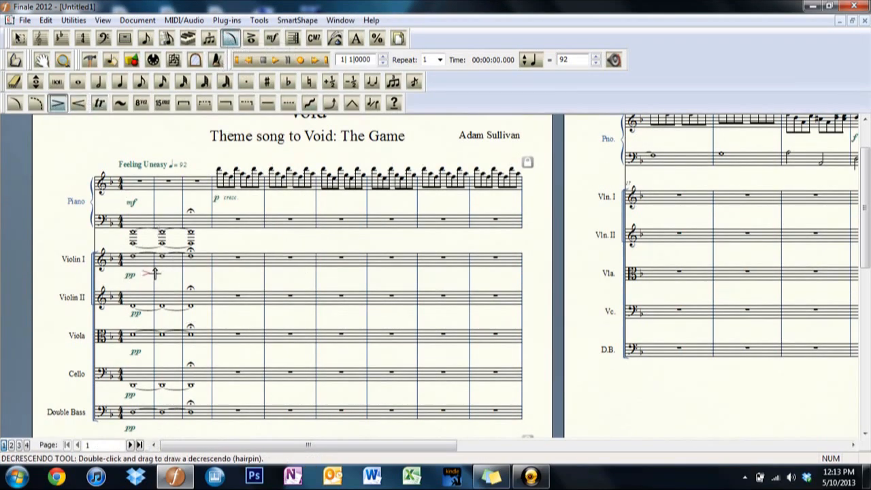
left_click_drag(154, 273, 210, 272)
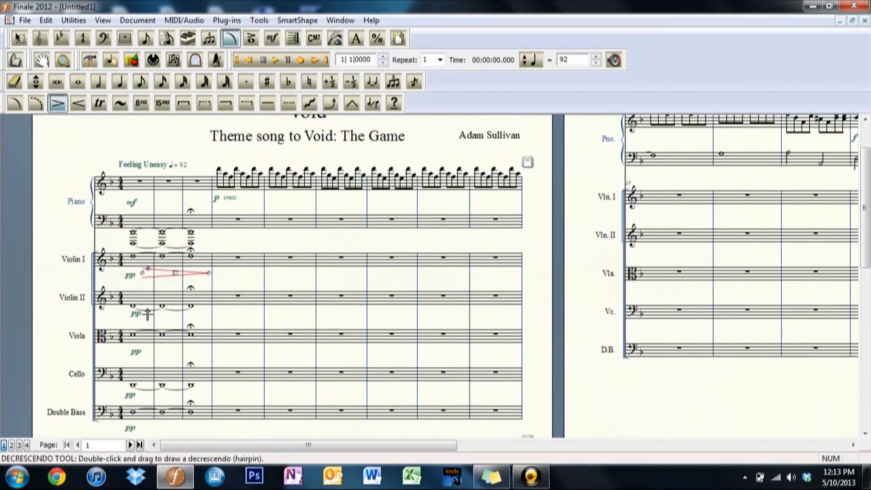
left_click_drag(147, 314, 196, 314)
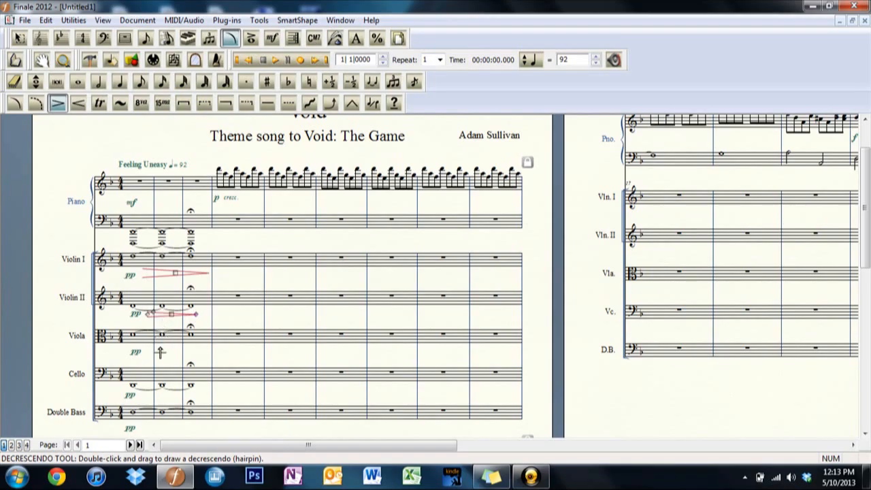
Add decrescendo hairpins beneath measures 1 to 3 of the Viola, Cello and Double Bass staves.
left_click(183, 103)
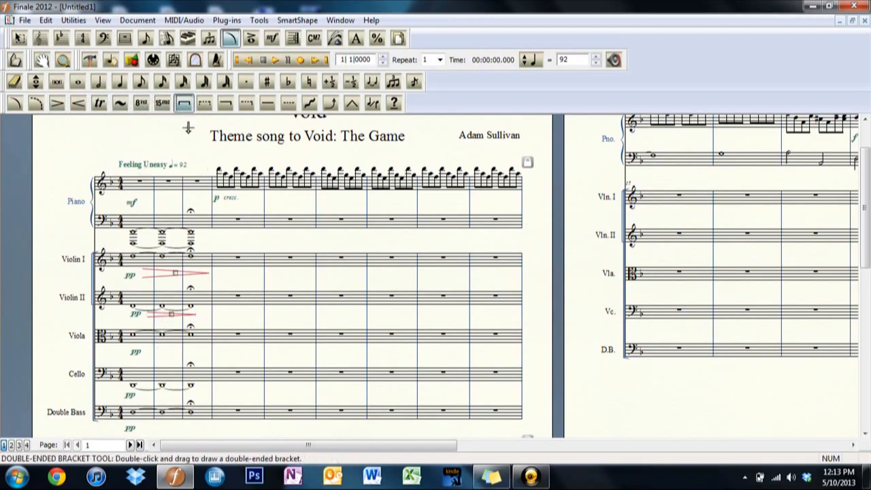
mouse_move(155, 352)
left_mouse_down()
mouse_move(197, 352)
mouse_move(146, 353)
mouse_move(172, 351)
mouse_move(158, 347)
left_mouse_up()
left_click_drag(172, 314, 157, 312)
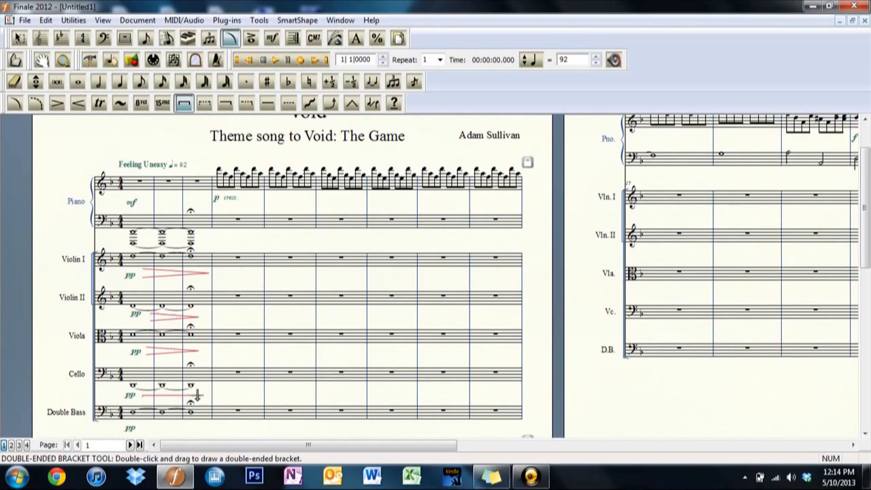
left_click(57, 103)
left_click_drag(144, 397, 194, 396)
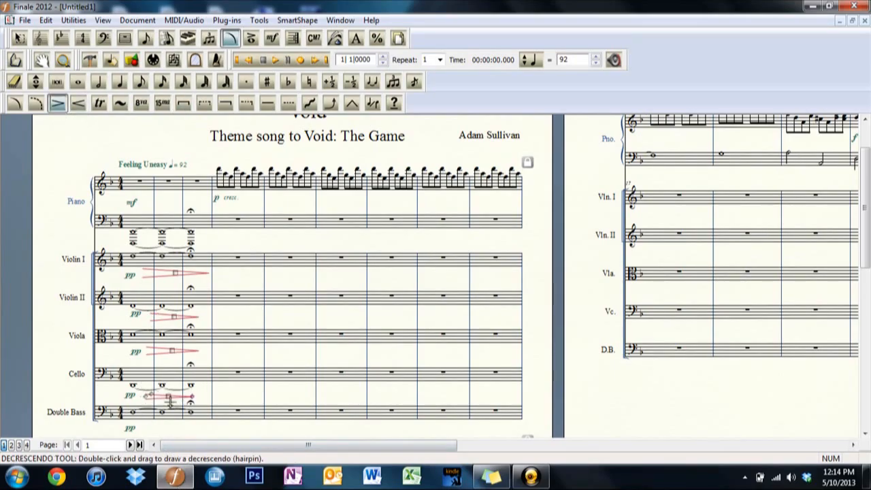
mouse_move(143, 427)
left_mouse_down()
mouse_move(191, 428)
mouse_move(155, 423)
left_mouse_up()
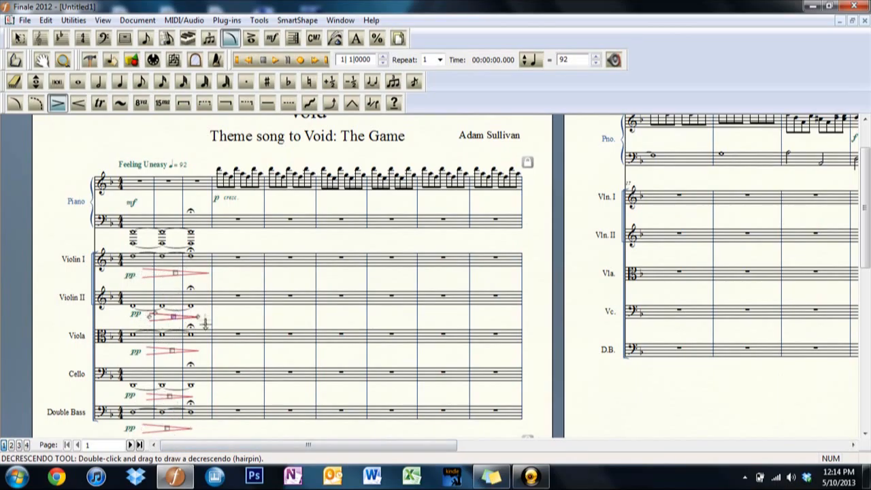
Lengthen the Violin II, Viola, Cello and Double Bass hairpins so they end near the end of measure 3, like the Violin I hairpin.
left_click_drag(203, 318, 177, 318)
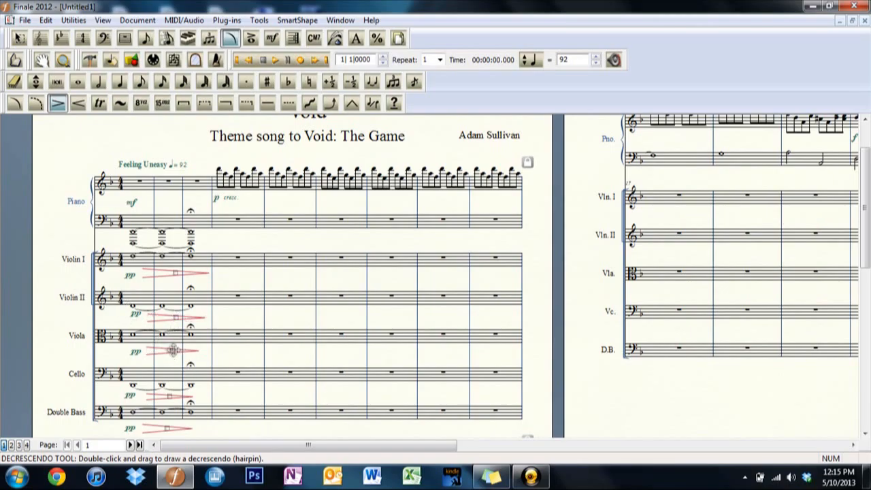
left_click_drag(198, 352, 156, 345)
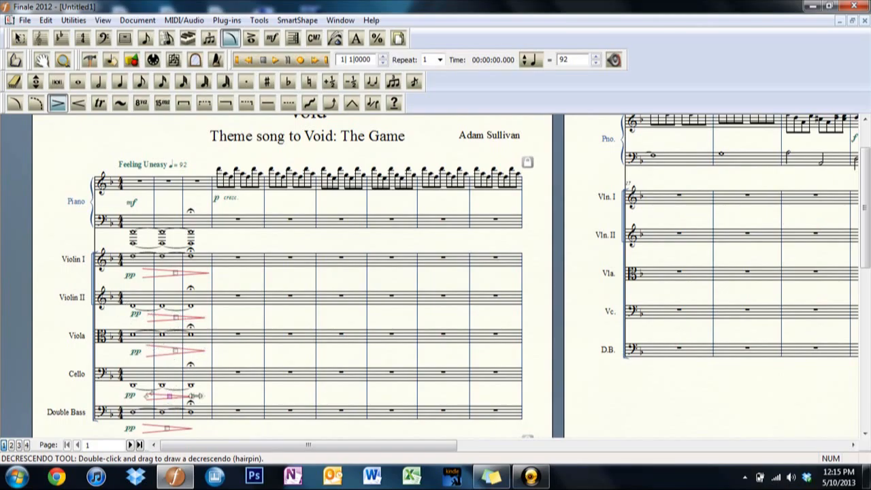
left_click_drag(196, 396, 210, 396)
left_click_drag(146, 397, 138, 397)
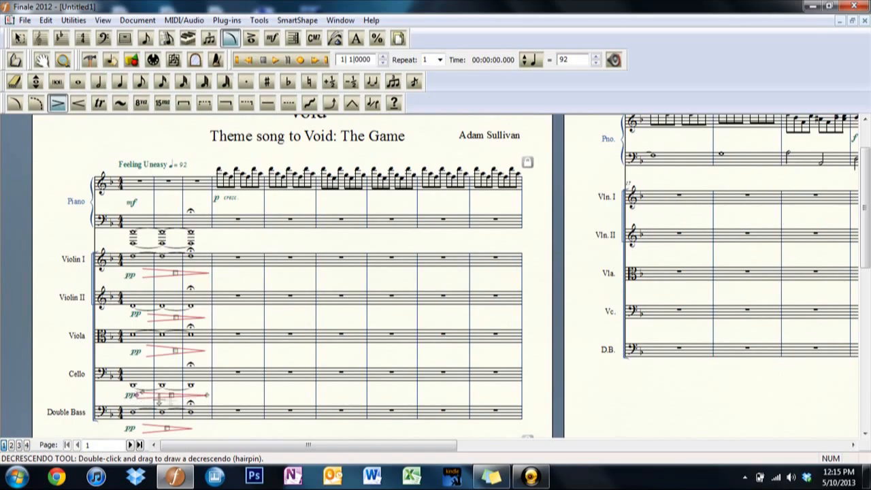
left_click_drag(192, 429, 204, 429)
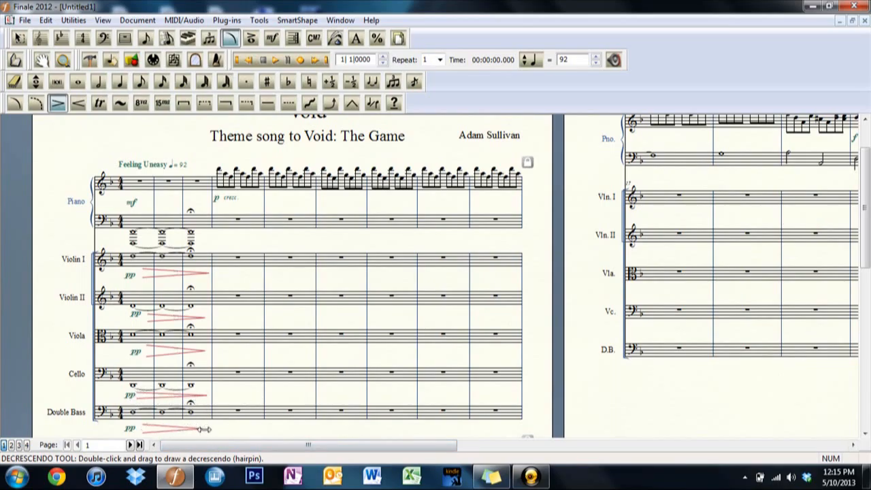
left_click_drag(143, 429, 140, 428)
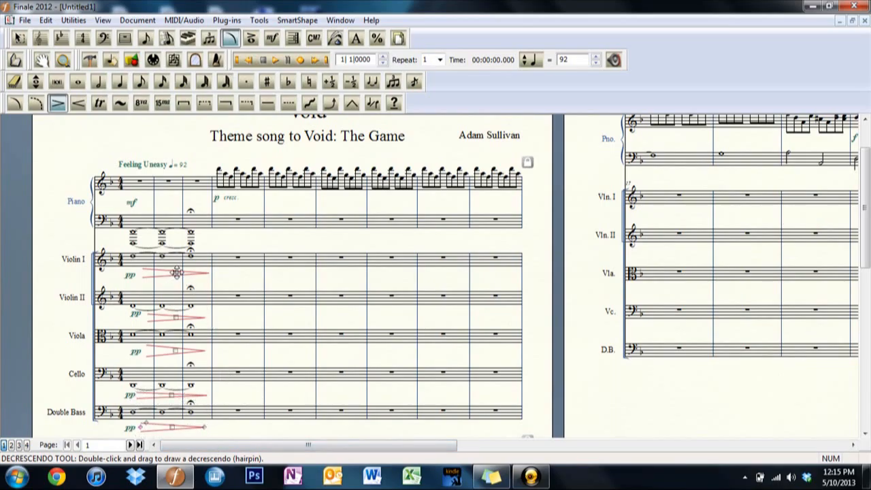
Align the pp dynamics of the string staves with their hairpins and play back the opening measures.
left_click(272, 38)
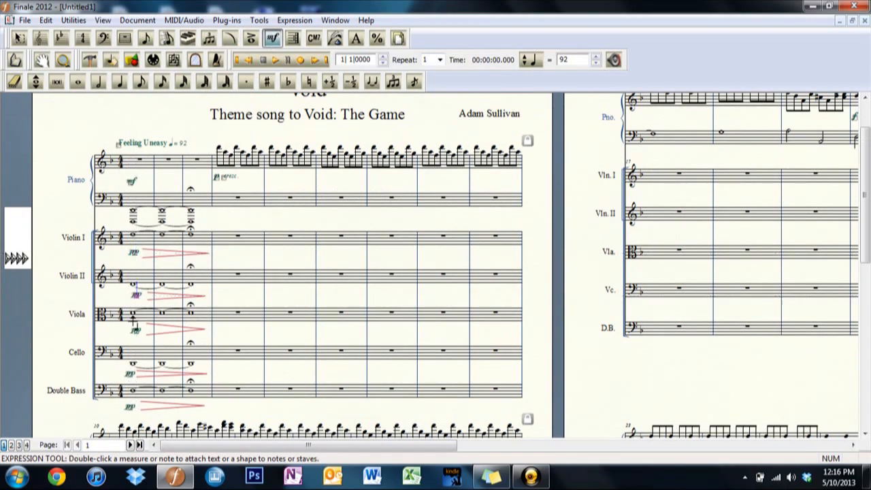
left_click(129, 372)
left_click_drag(133, 406, 130, 405)
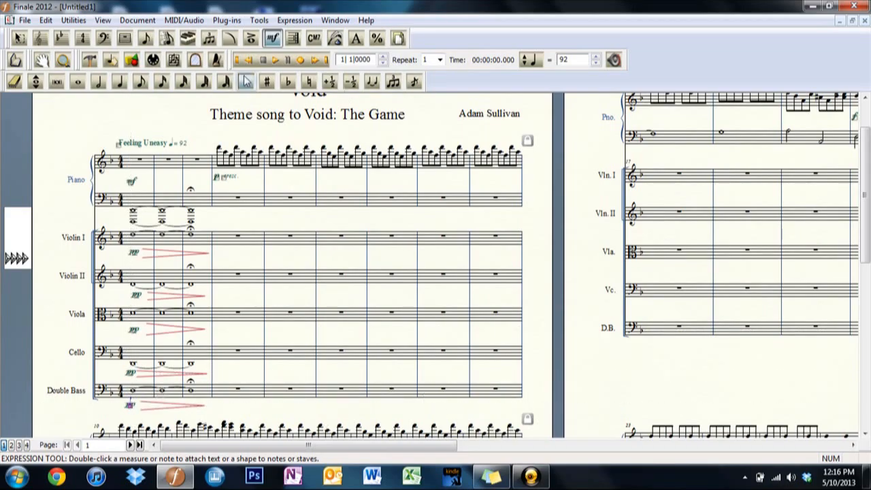
left_click(276, 61)
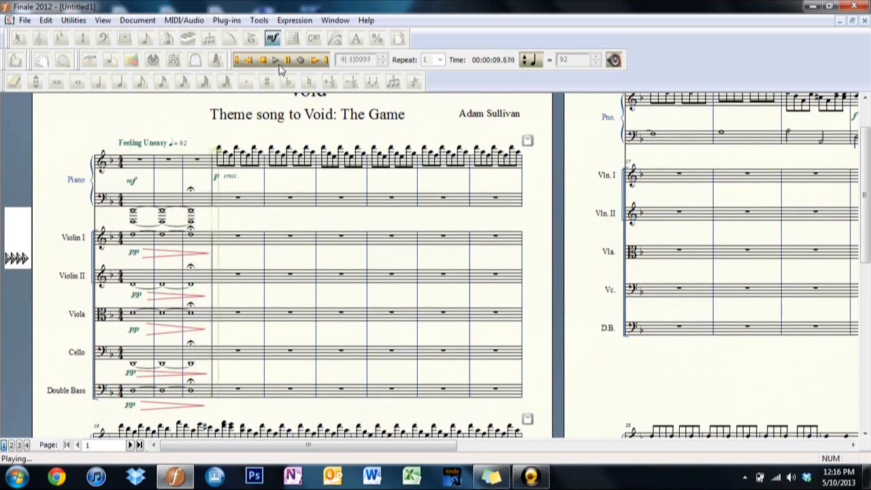
left_click(263, 61)
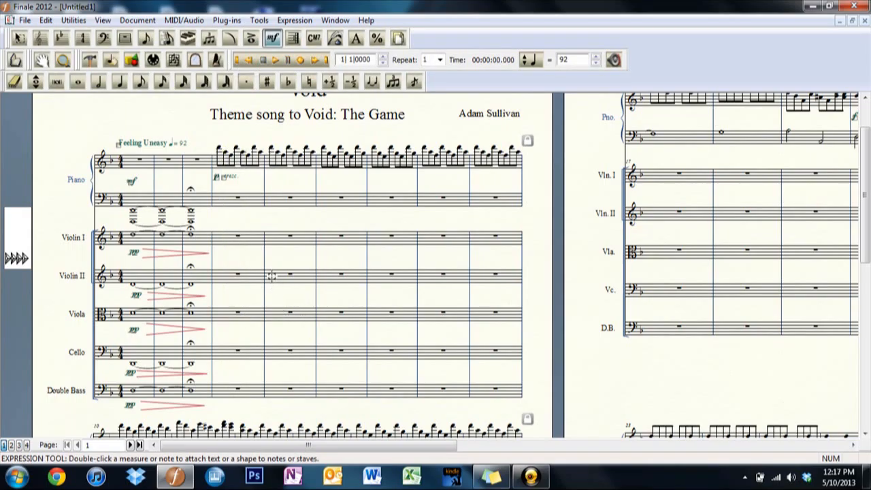
Try a higher pitch for the tied Violin II whole notes in measures 1 to 3 and listen to it.
left_click(78, 82)
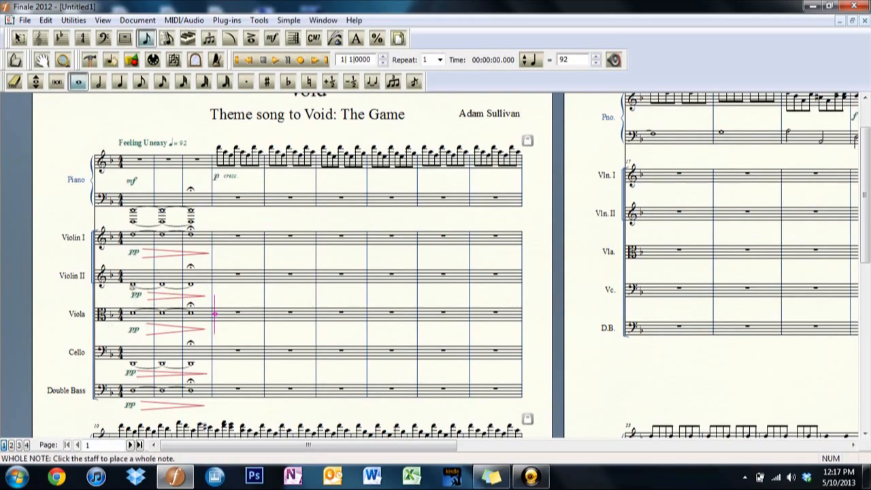
left_click(263, 60)
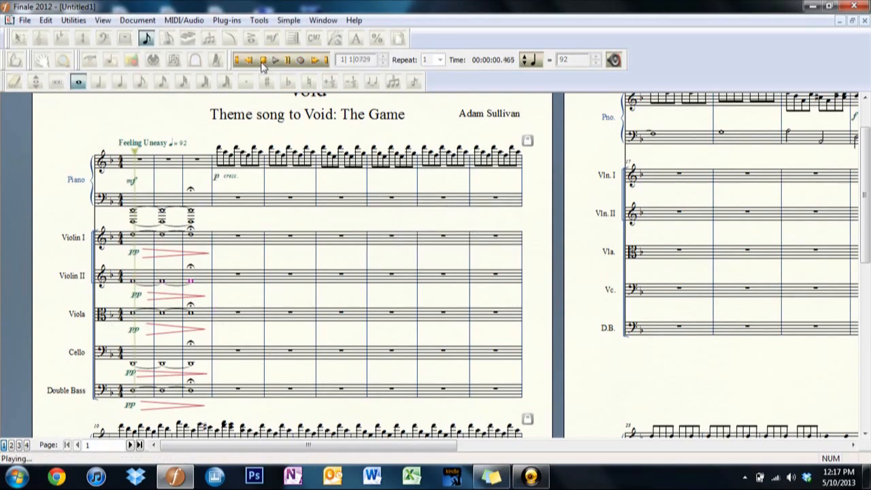
left_click(263, 60)
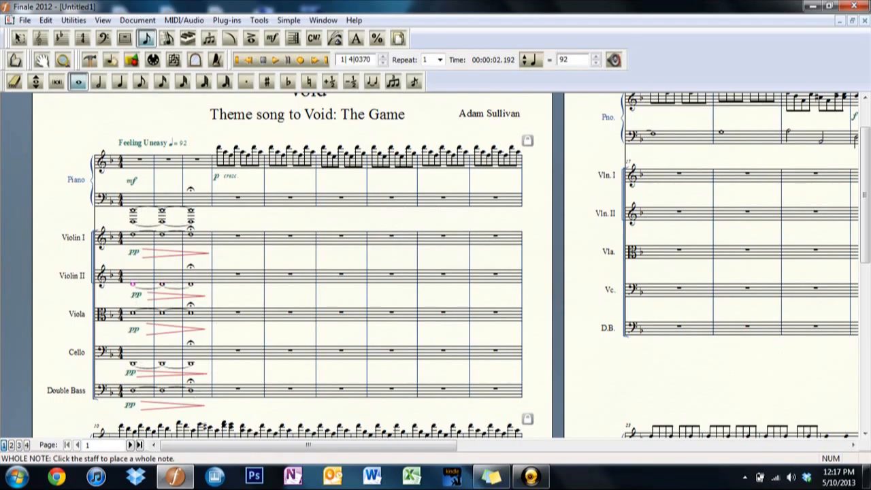
Try raising the tied Viola whole notes in measures 1 to 3 and play the opening back.
key("ctrl+Down")
key("Up")
key("Up")
key("Right")
key("Up")
key("Up")
key("Right")
key("Up")
key("Up")
left_click(274, 61)
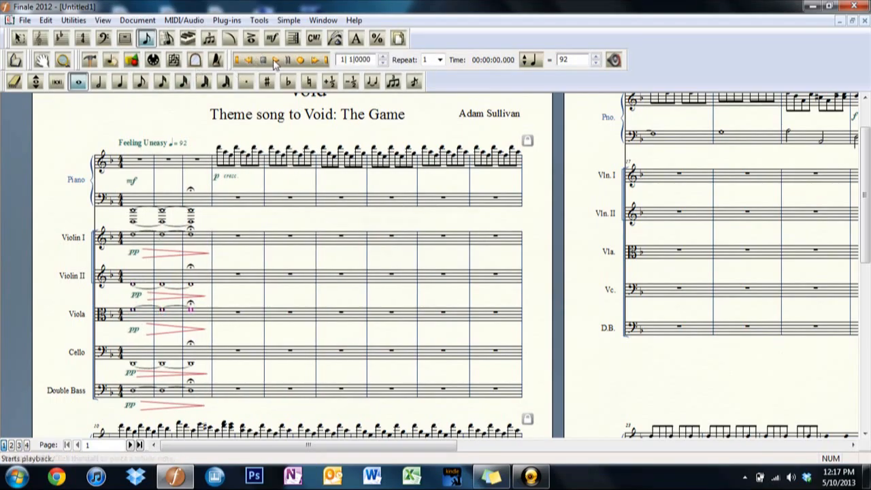
left_click(264, 62)
Lower the tied Viola whole notes in measures 1 to 3 back to their previous pitch.
key("Down")
key("Down")
key("Left")
key("Down")
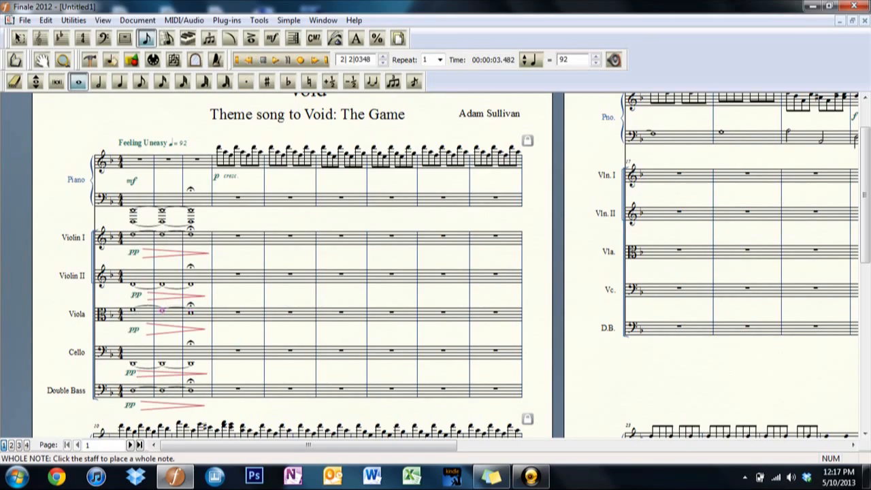
key("Left")
key("Down")
Try raising the tied Cello whole notes in measures 1 to 3 and play the opening back.
key("Up")
key("Up")
key("Right")
key("Up")
key("Up")
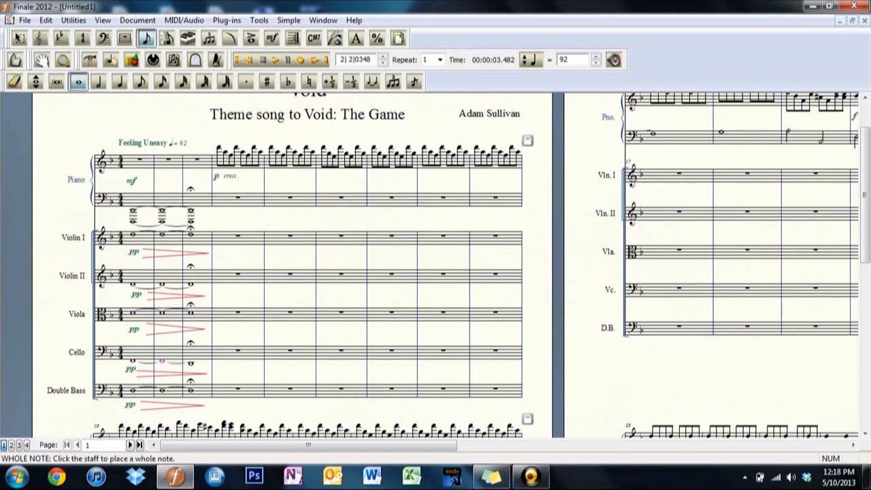
left_click(272, 60)
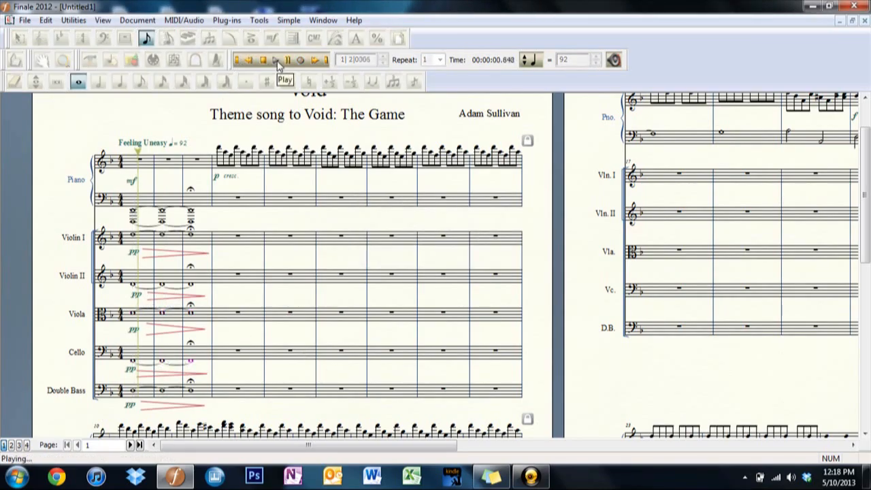
Raise the tied Violin II whole notes in measures 1 to 3 and play the score back from the beginning.
left_click(272, 60)
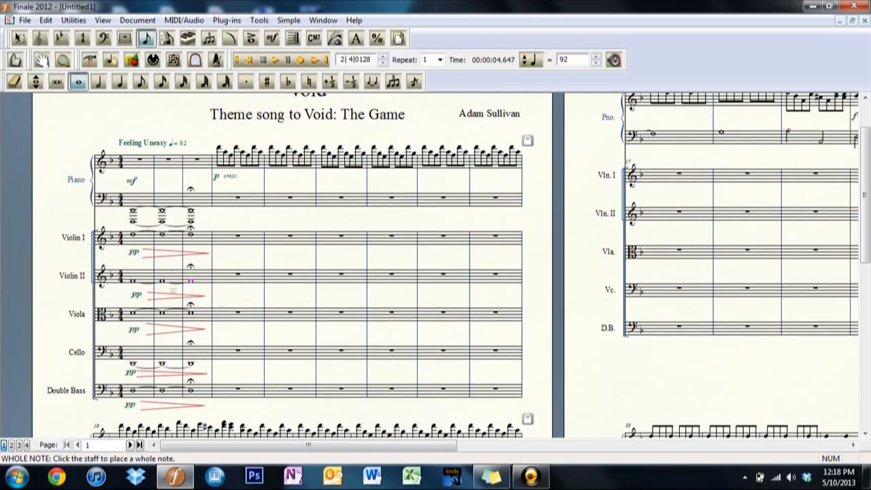
left_click(263, 60)
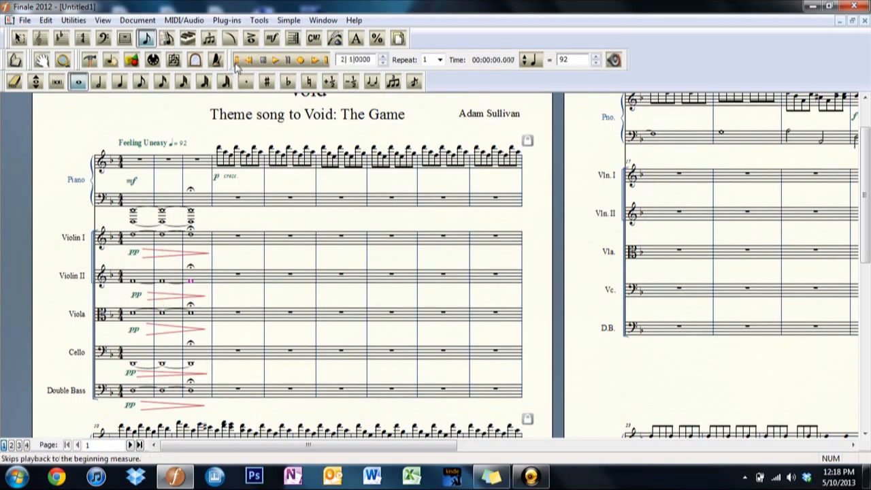
left_click(279, 61)
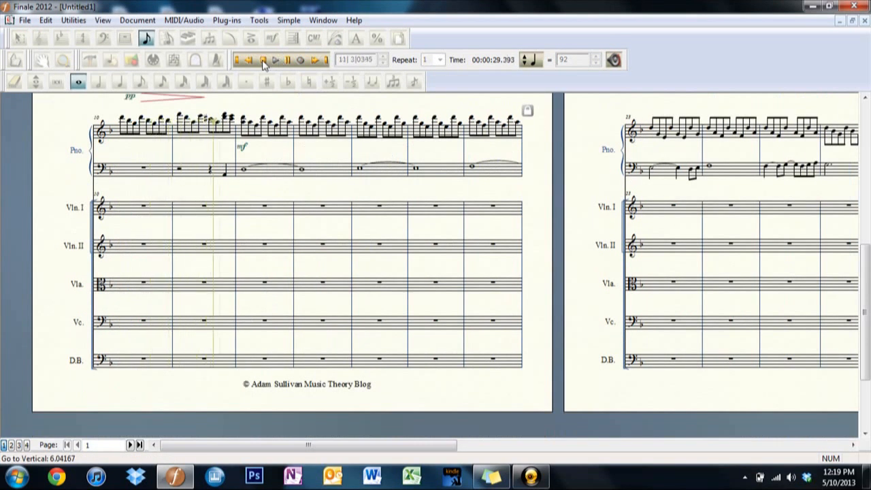
left_click(263, 61)
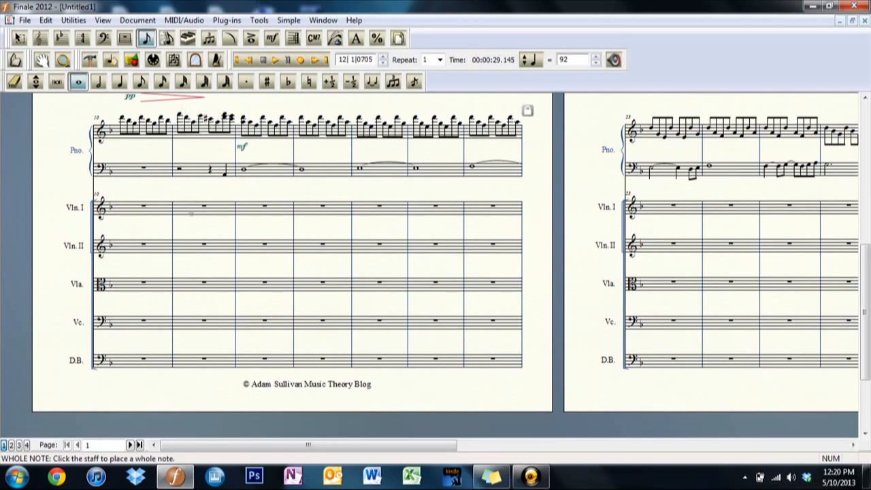
Enter two descending half notes in measure 11 and a whole note in measure 12 of the Violin I staff.
left_click(98, 83)
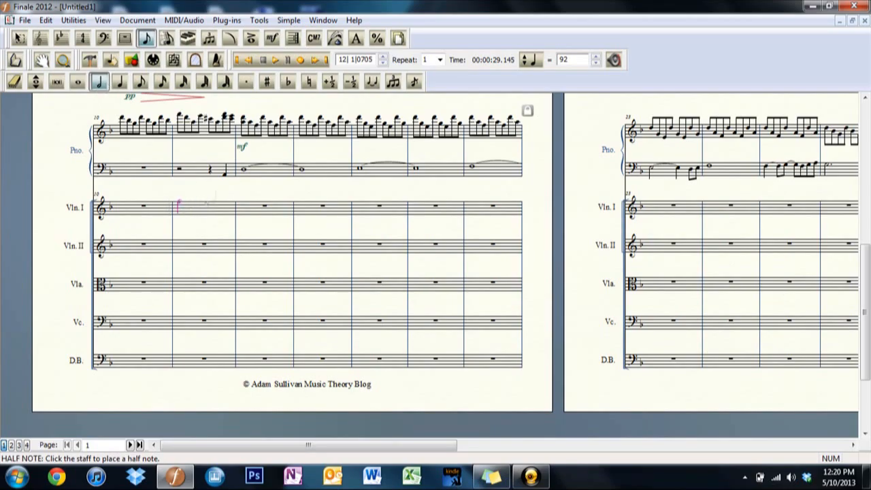
key("5")
key("7")
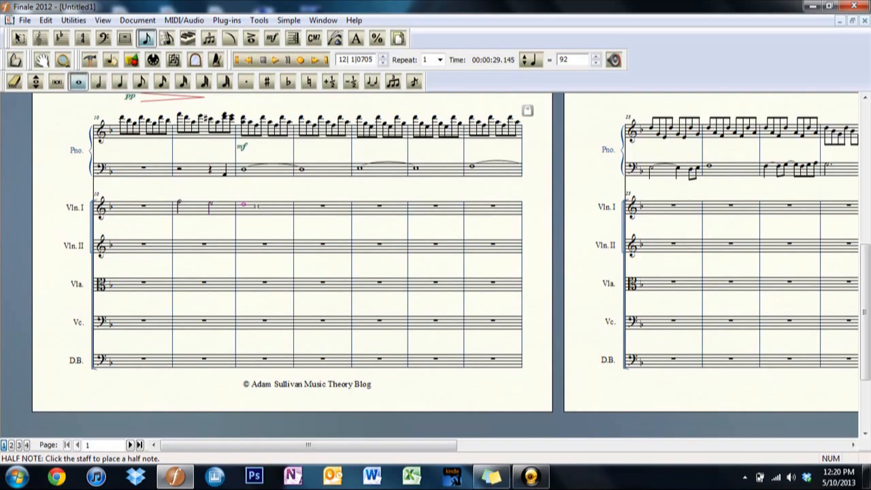
Enter two half notes in measure 11, the second one sharp, and a whole note in measure 12 of the Violin II staff.
key("5")
key("6")
key("8")
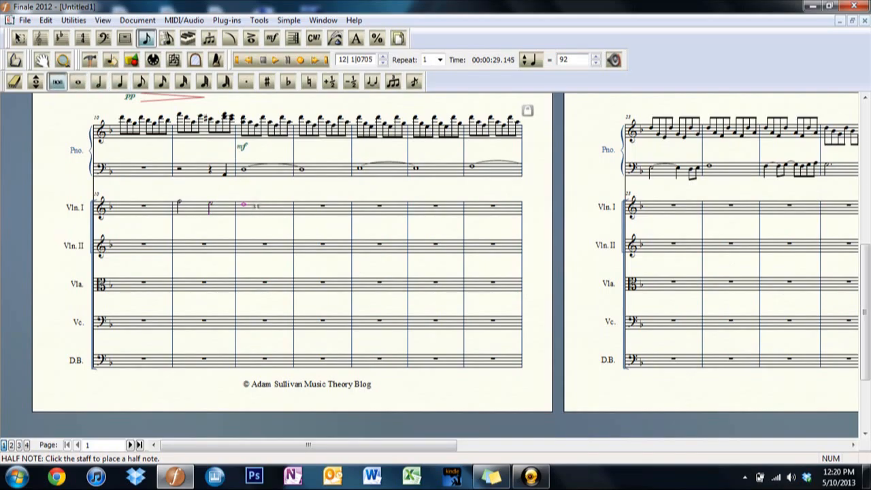
key("6")
key("5")
key("4")
key("2")
key("1")
key("5")
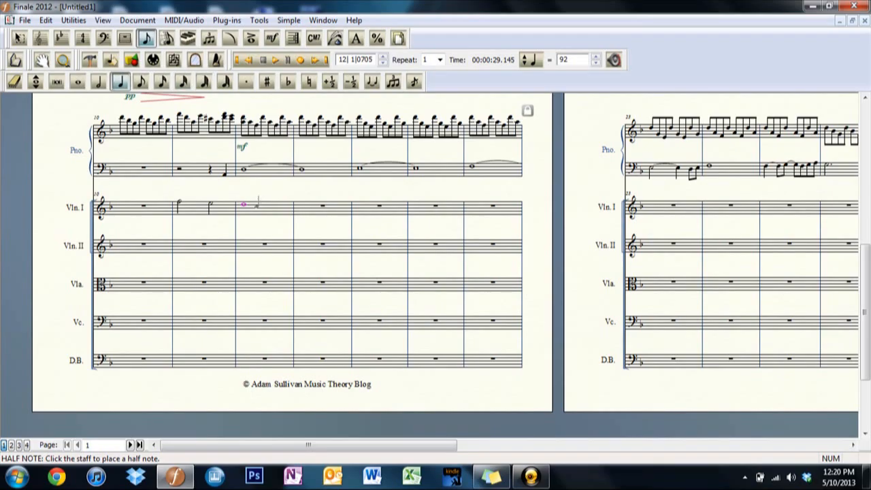
key("6")
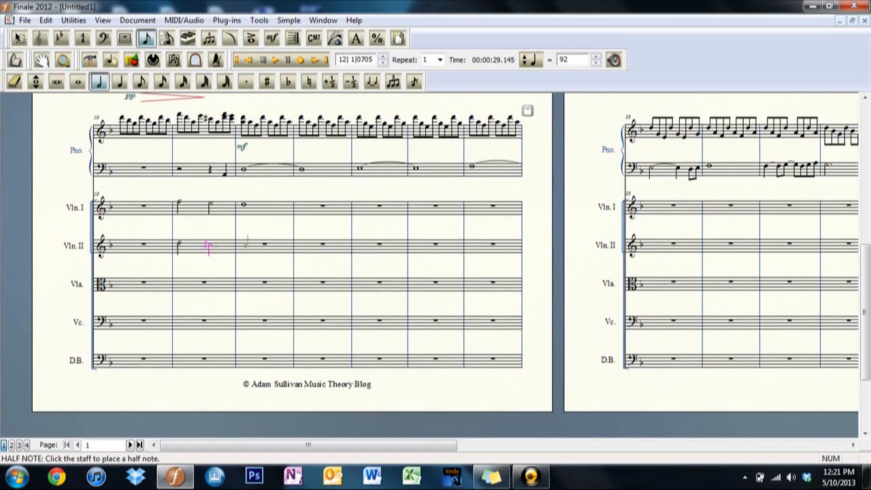
left_click(247, 241)
Lower the Violin II whole note in measure 12 and play the passage back from measure 10.
left_click(274, 60)
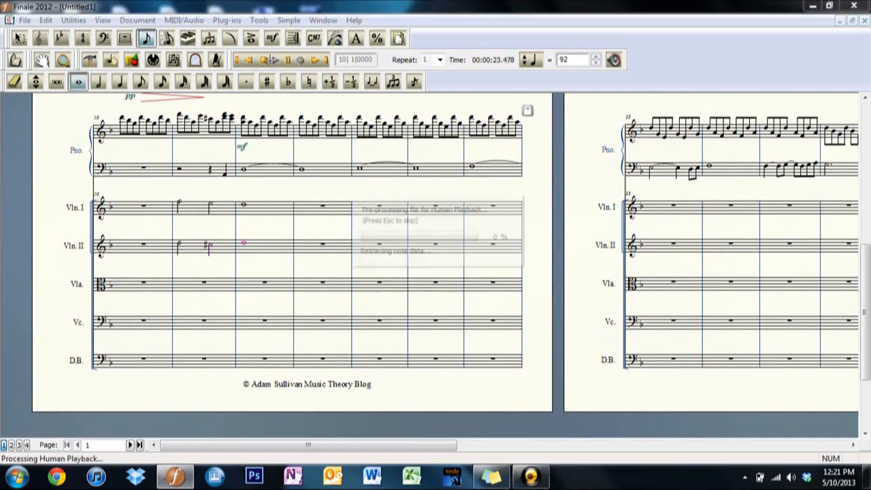
left_click(264, 60)
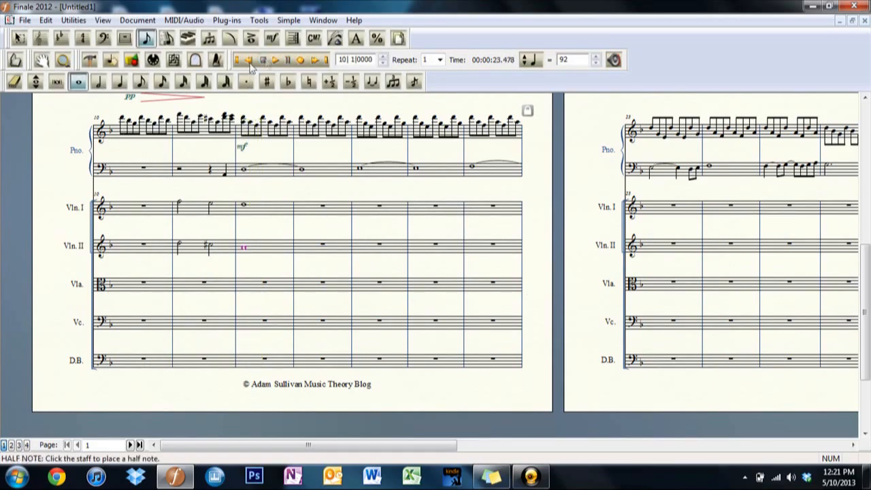
left_click(275, 60)
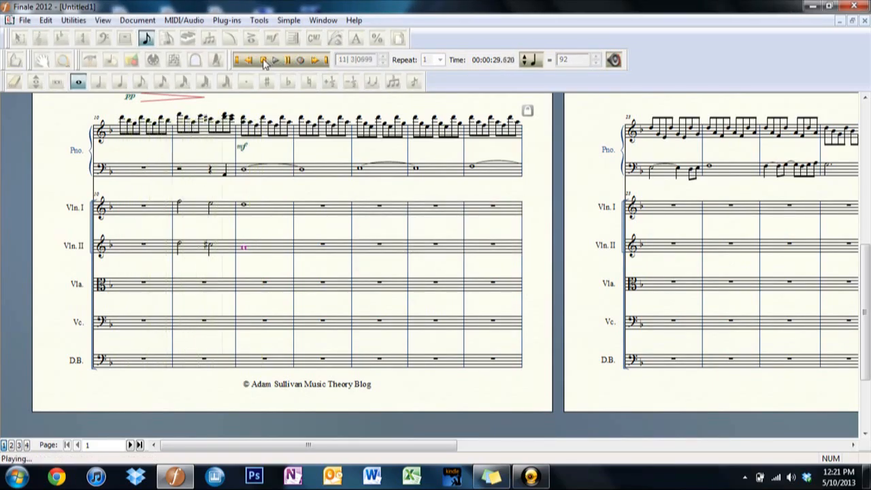
Enter two descending half notes in measure 11 and a whole note in measure 12 of the Viola staff.
left_click(263, 59)
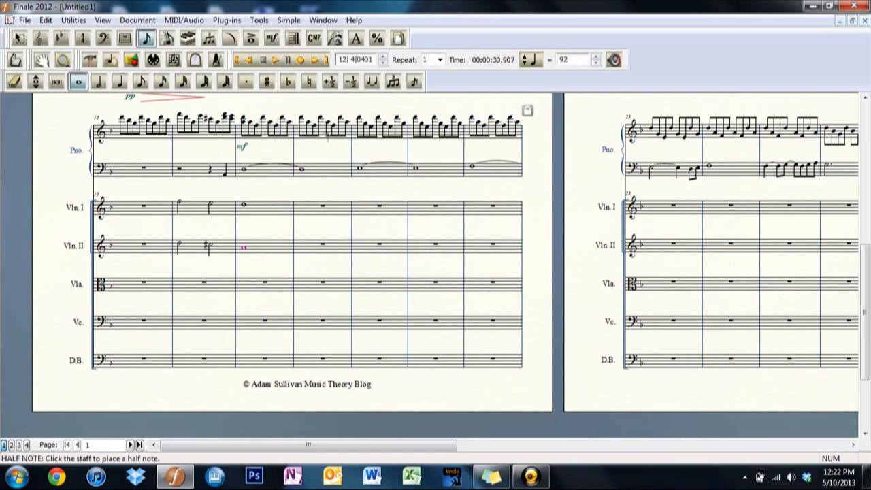
left_click(99, 81)
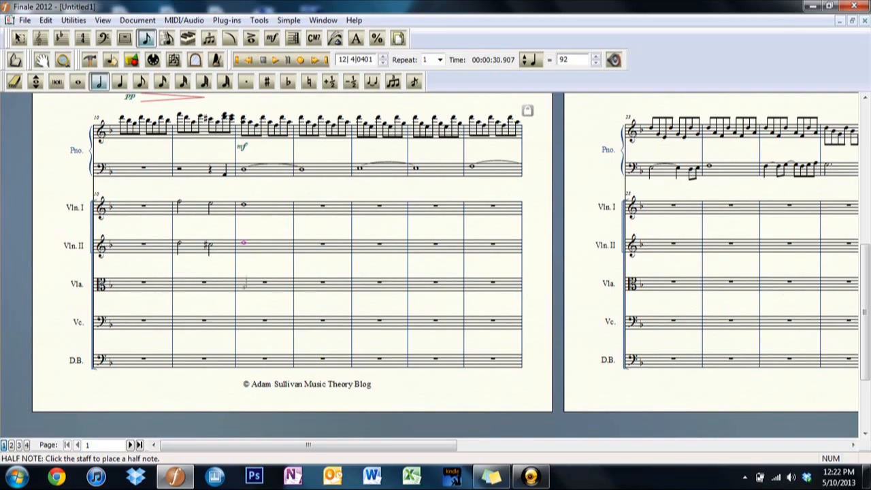
scroll(244, 284, "up", 4)
scroll(244, 284, "down", 3)
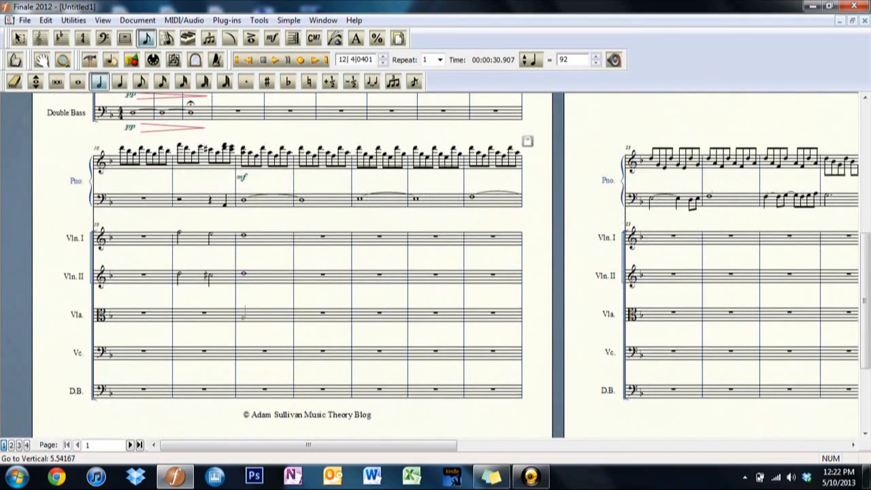
left_click(243, 314)
Play the passage back from measure 10 to check the new Viola notes against the violins.
left_click(274, 59)
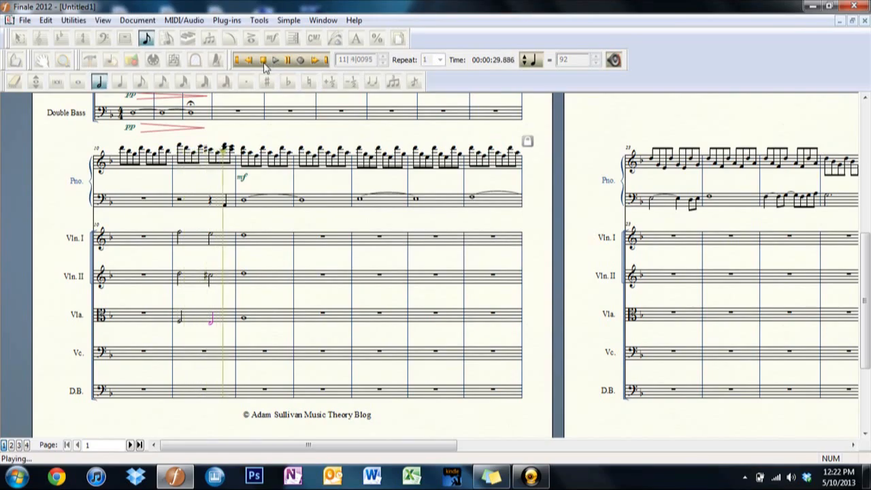
left_click(275, 61)
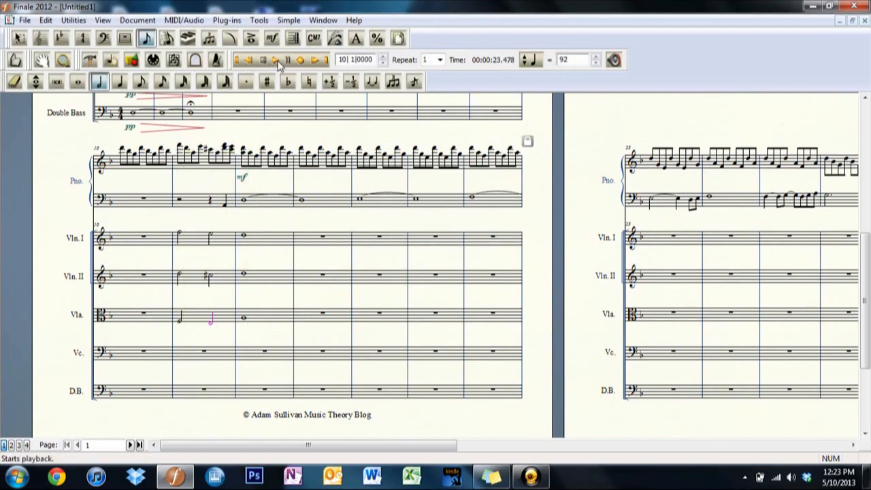
left_click(276, 61)
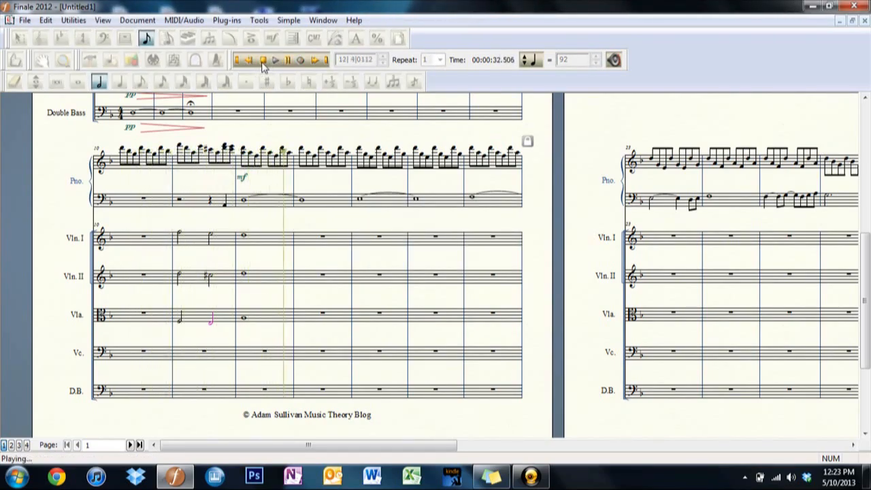
left_click(263, 61)
Enter a half note in the second half of measure 11 and a whole note in measure 12 for Cello, plus a Double Bass whole note in measure 12.
left_click(116, 84)
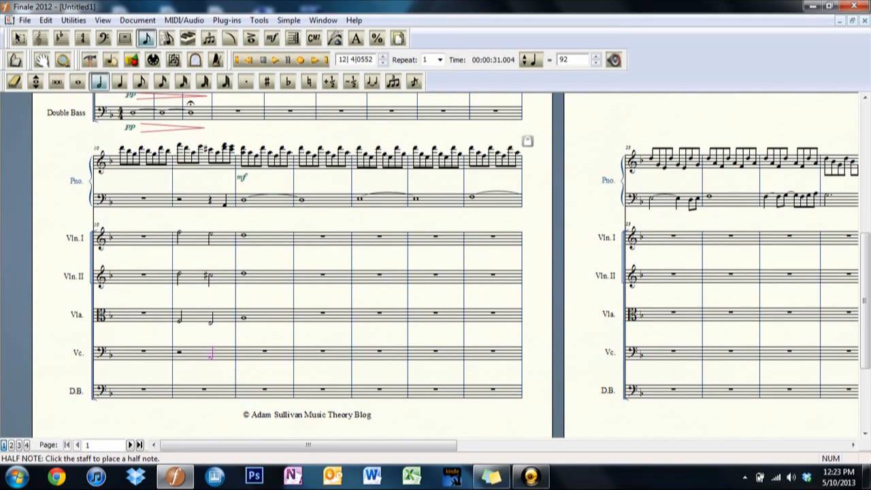
key("ctrl+alt+7")
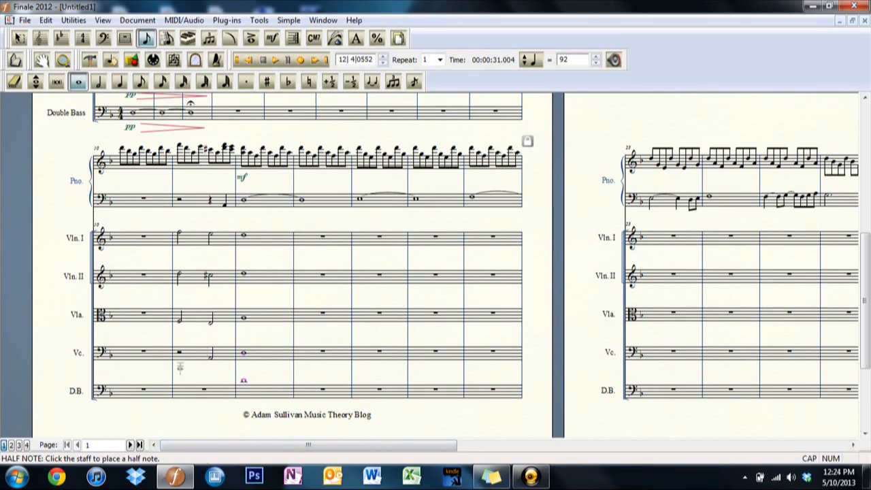
key("space")
key("ctrl+alt+5")
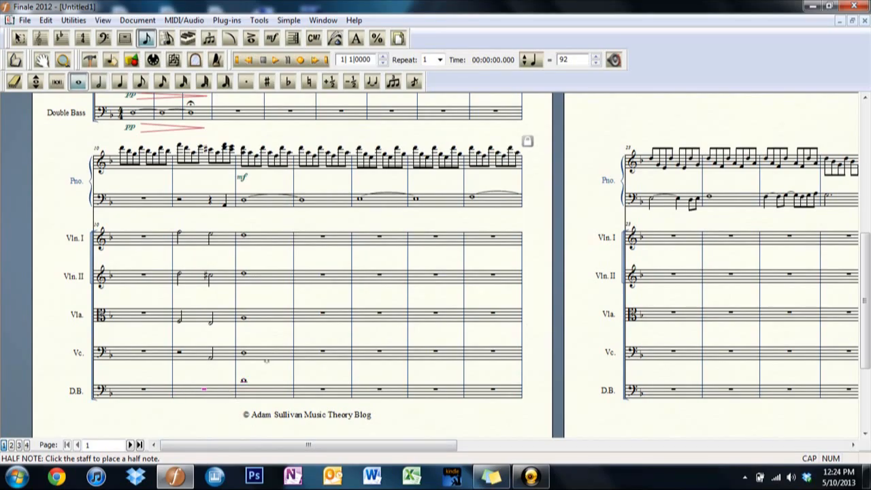
Play back from measure 10 and enter whole notes in measure 10 of the Violin I, Violin II and Viola staves.
left_click(276, 62)
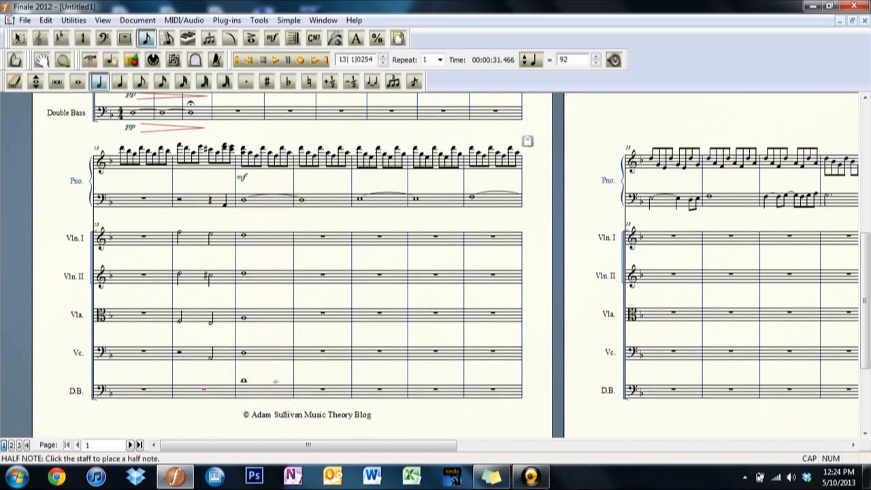
left_click(78, 81)
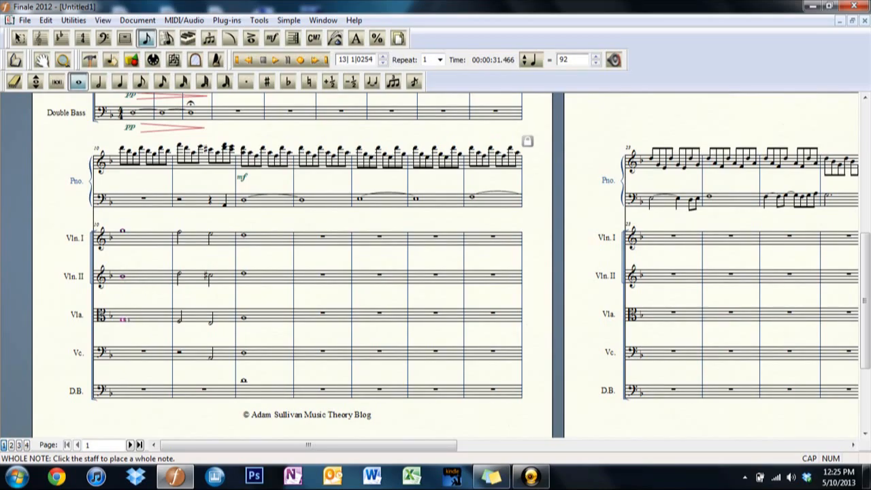
left_click(124, 319)
Add a pp dynamic at the start of measure 10 on the Violin I, Violin II and Viola staves.
left_click(272, 38)
double_click(123, 247)
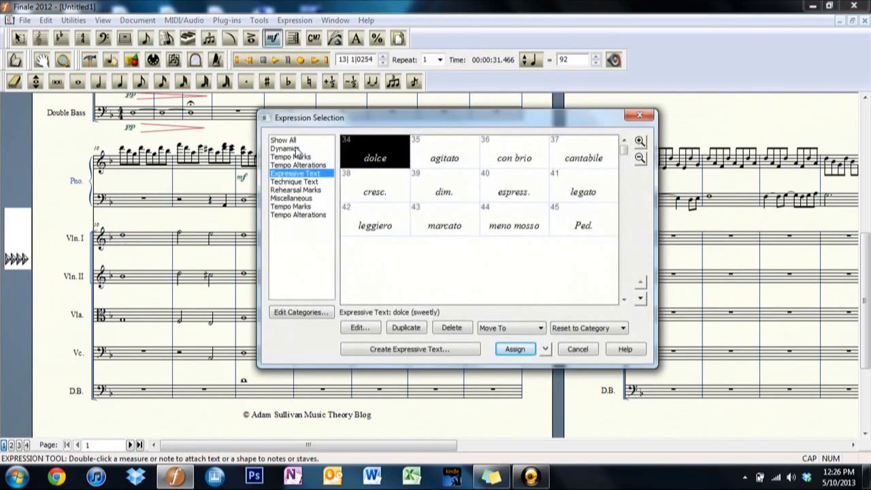
left_click(295, 149)
double_click(583, 187)
double_click(124, 291)
double_click(582, 192)
double_click(121, 331)
double_click(582, 190)
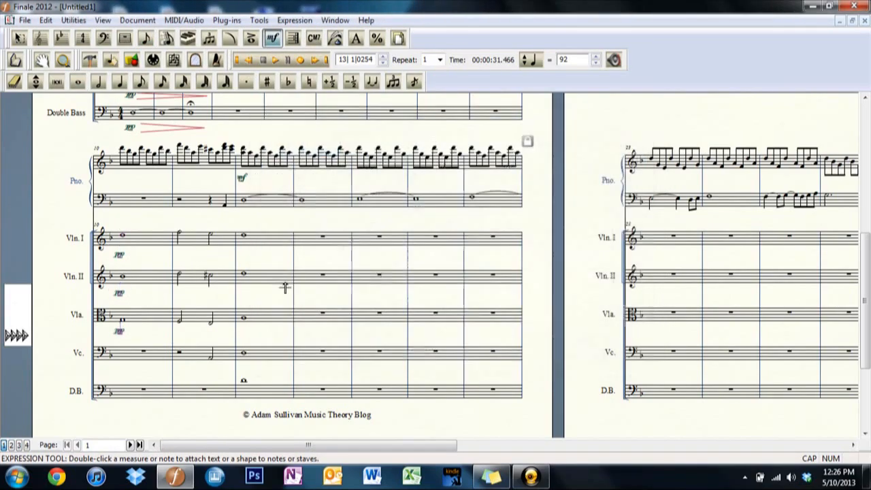
Play the passage back from measure 10 to hear the strings with their pp dynamics.
left_click(252, 60)
left_click(252, 61)
left_click(275, 61)
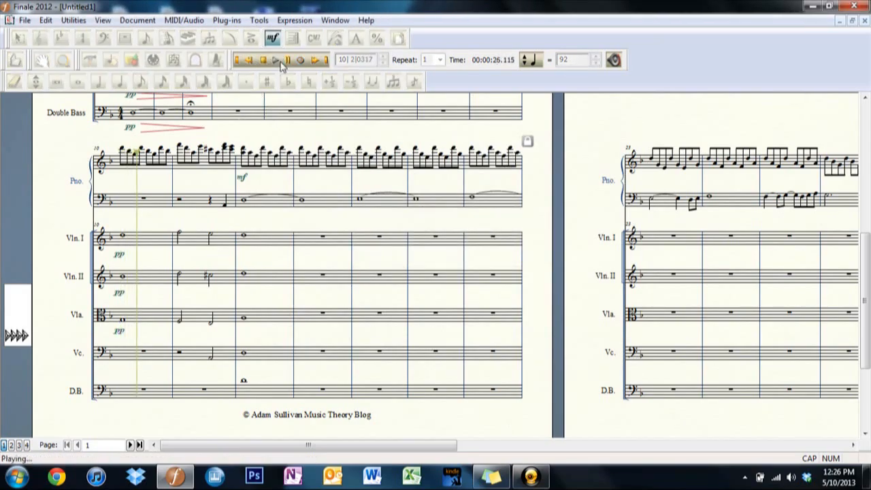
left_click(263, 60)
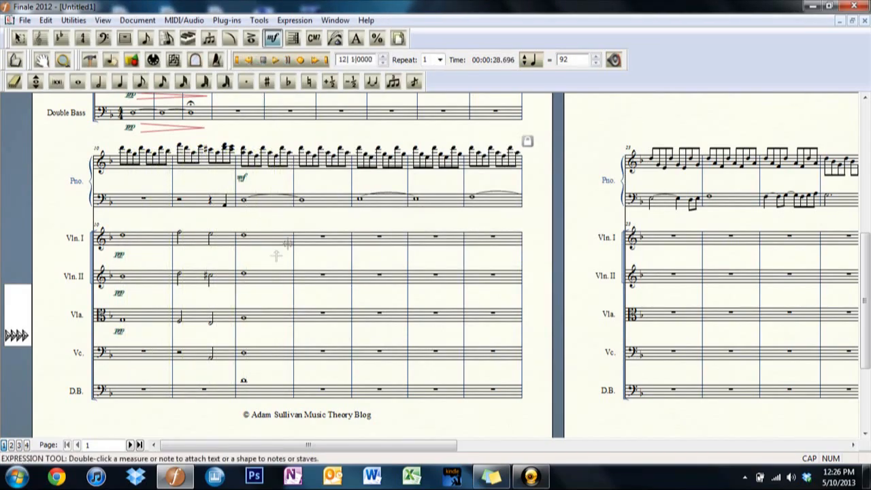
Draw a crescendo hairpin under measures 10 and 11 and a decrescendo hairpin under measure 12 of the Violin I staff.
left_click(229, 39)
left_click(78, 102)
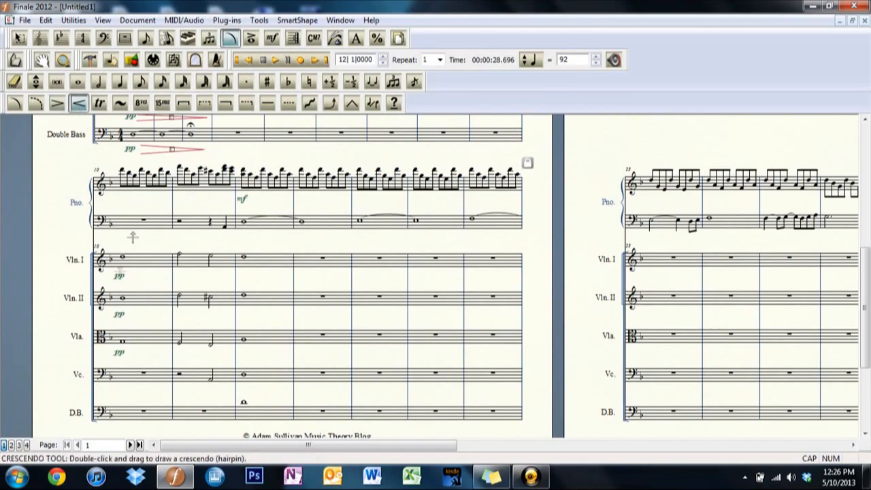
left_click_drag(134, 277, 292, 277)
left_click(57, 102)
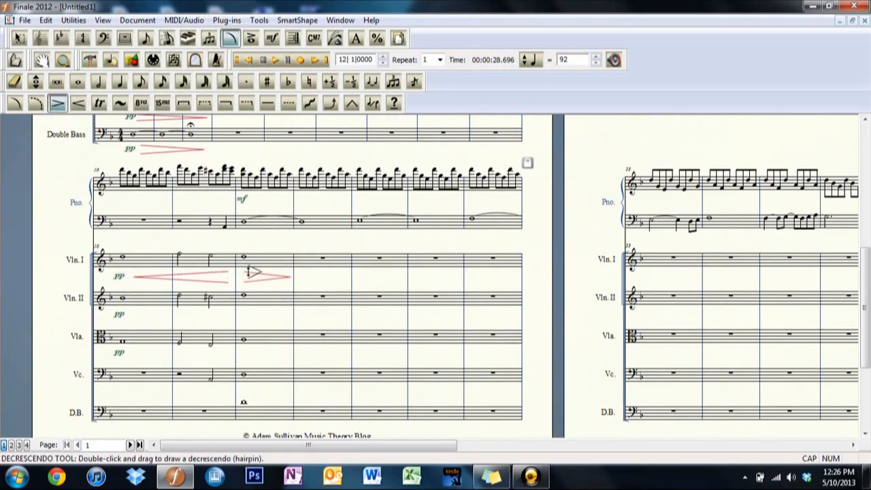
left_click(269, 277)
left_click(178, 277)
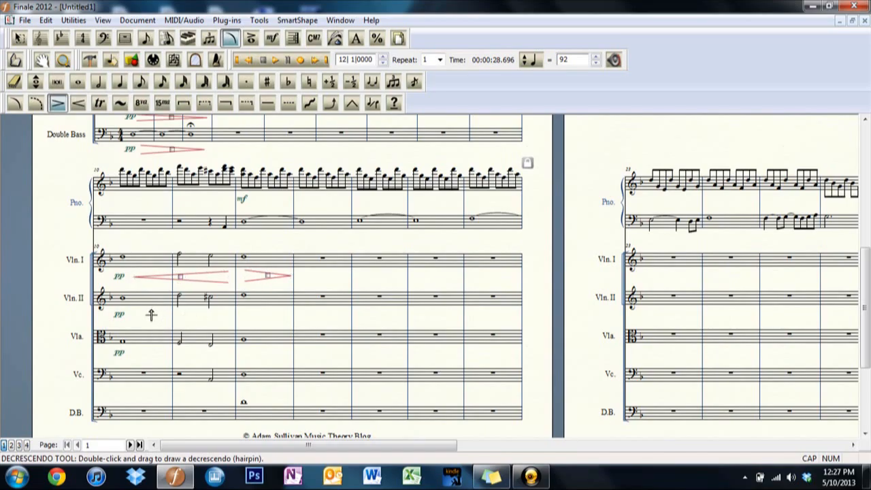
right_click(181, 276)
left_click(181, 277)
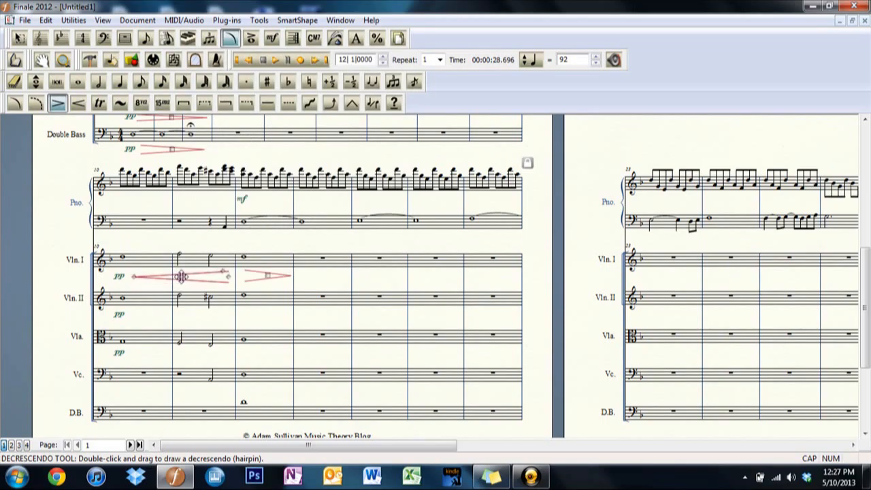
right_click(181, 277)
left_click(181, 277)
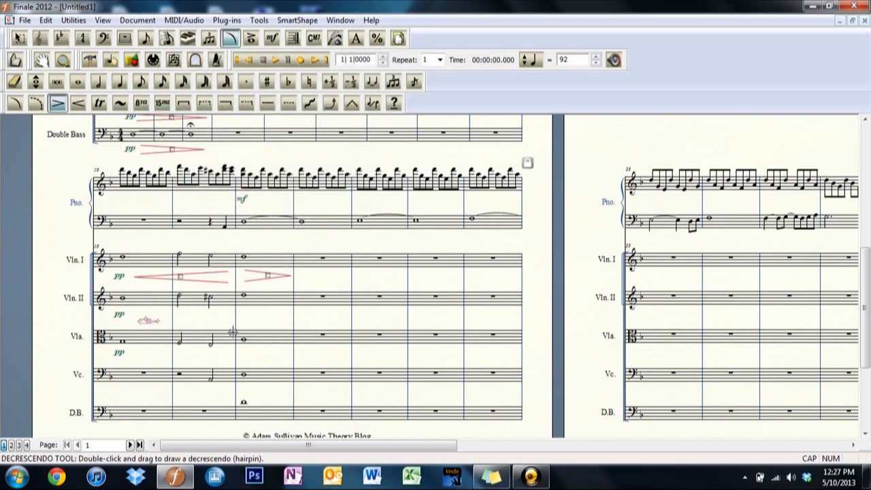
Draw decrescendo hairpins under measure 12 of the Violin II and Viola staves, matching the Violin I hairpin.
double_click(248, 316)
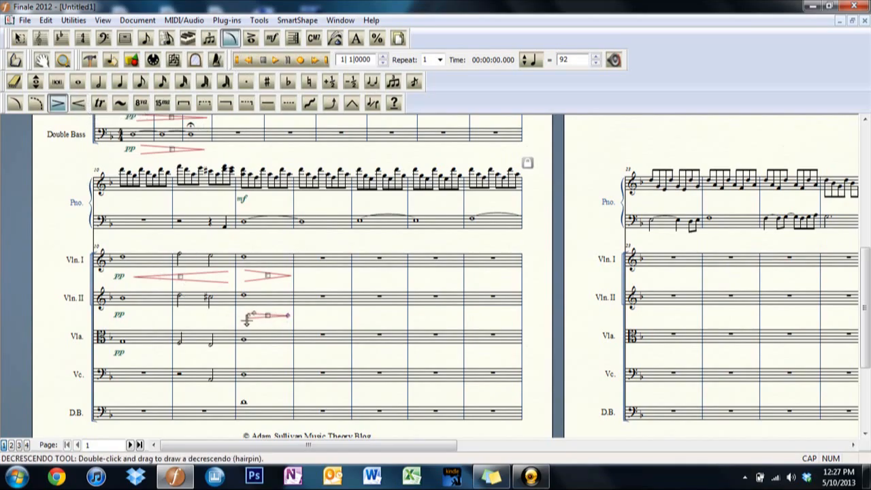
left_click_drag(250, 312, 249, 311)
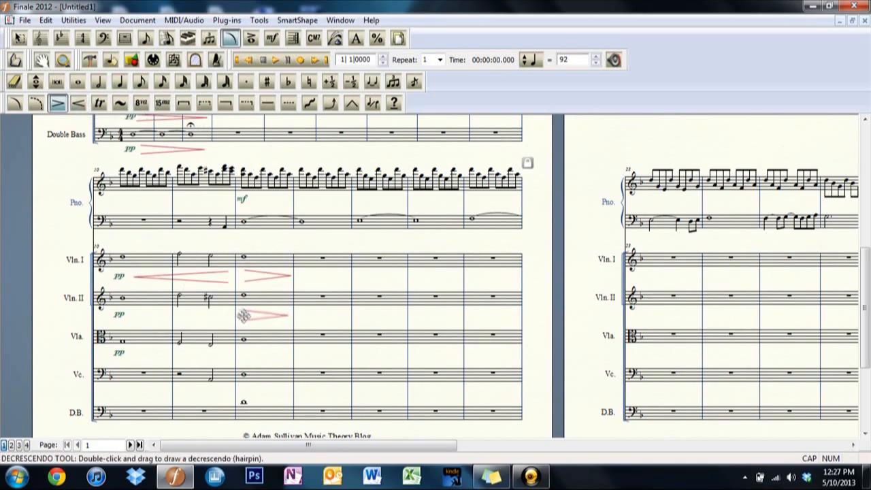
double_click(246, 354)
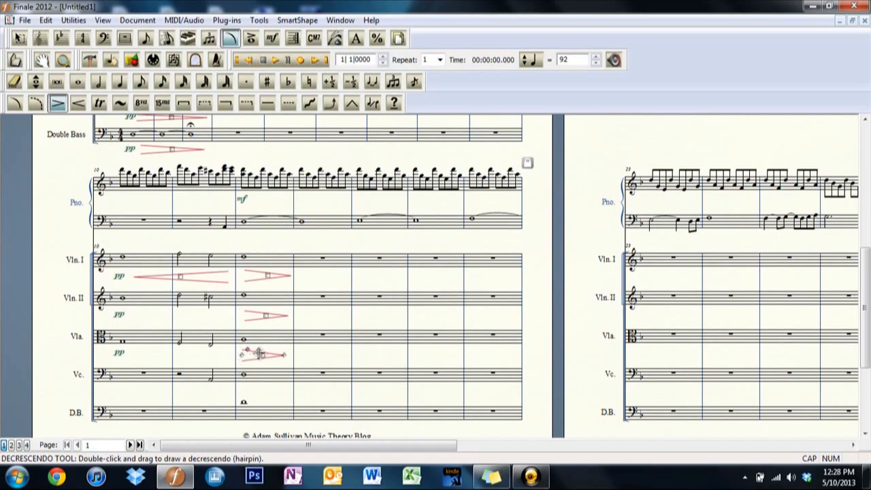
double_click(247, 384)
left_click_drag(264, 388, 266, 389)
left_click_drag(249, 385, 249, 385)
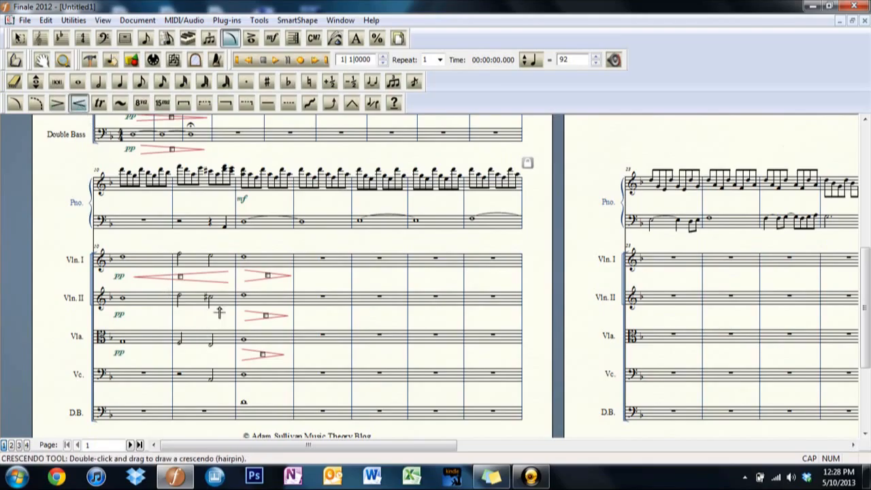
Draw crescendo hairpins under measures 10 and 11 of the Violin II and Viola staves and play the score back.
left_click_drag(219, 313, 163, 316)
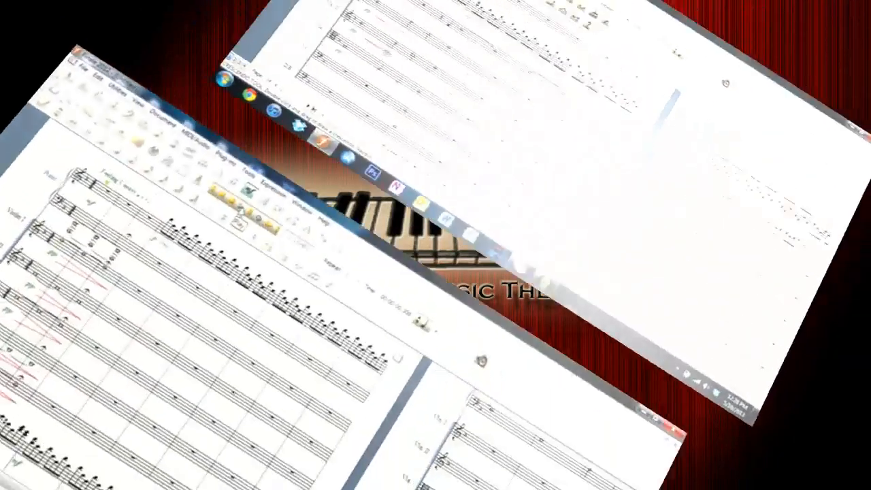
left_click(278, 61)
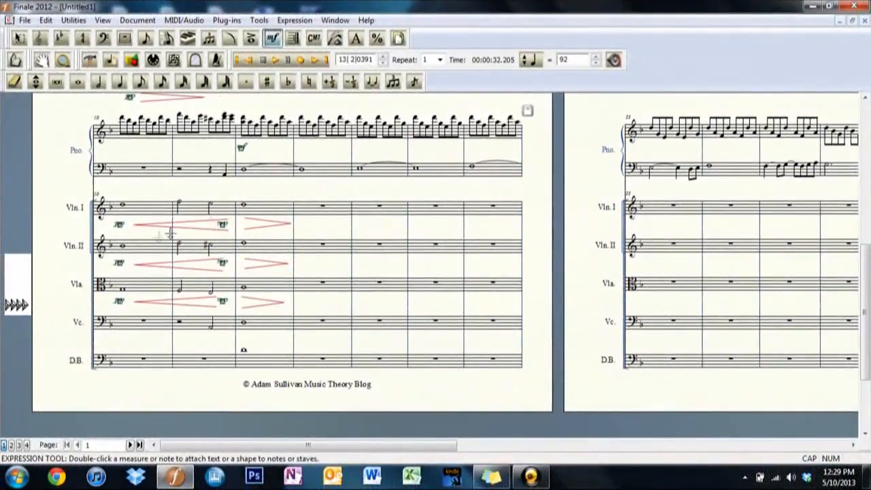
Shorten the Violin I, Violin II and Viola crescendo hairpins so they end before the mp marks in measure 11.
left_click(251, 39)
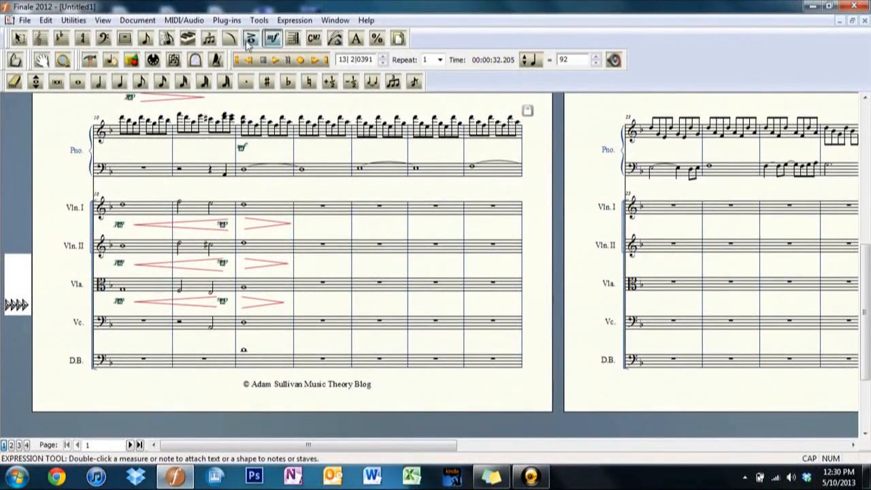
left_click(230, 38)
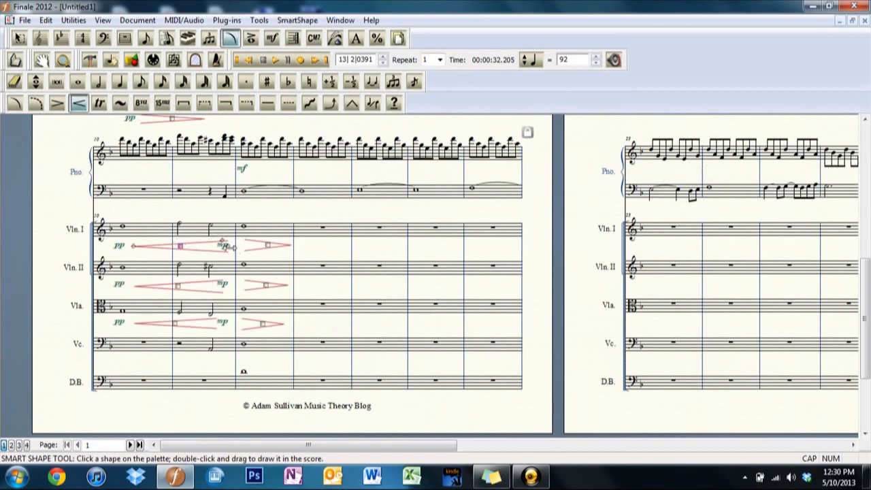
left_click_drag(230, 247, 208, 244)
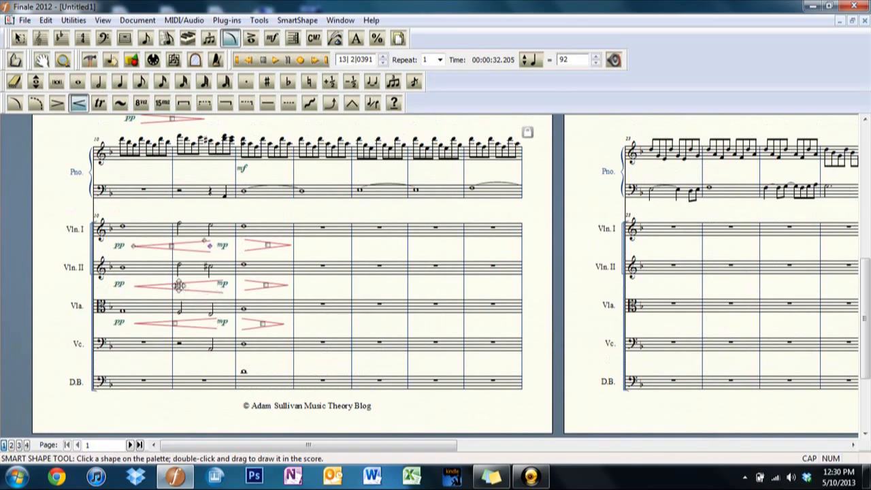
left_click(178, 285)
left_click_drag(223, 285, 211, 286)
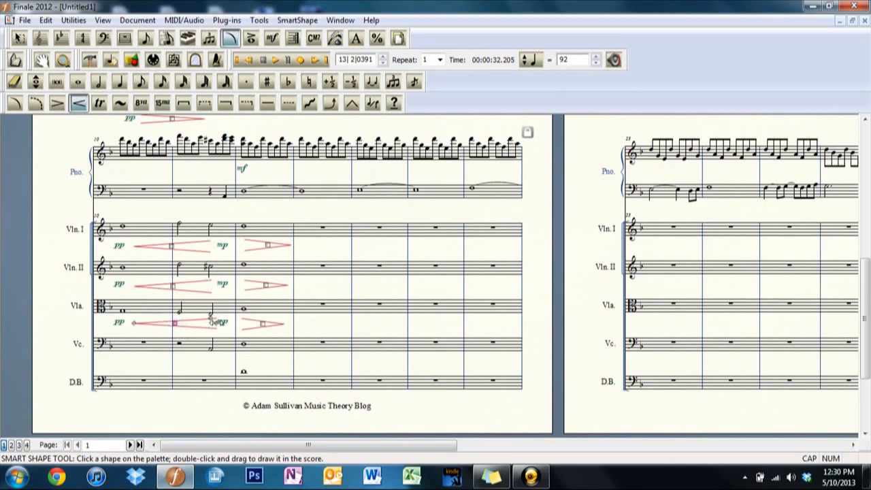
left_click_drag(213, 322, 198, 322)
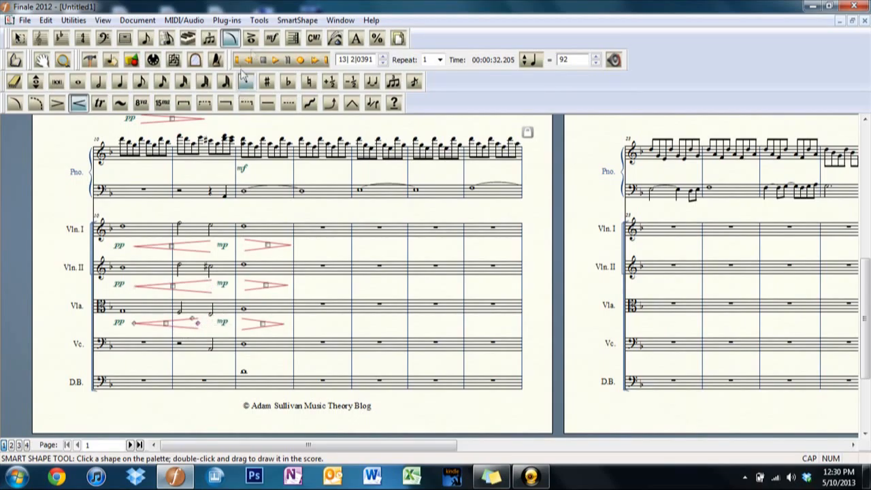
Move the mp marks in measure 11 of the Viola, Violin II and Violin I staves back under the second half notes.
left_click(272, 38)
left_click_drag(223, 301, 209, 301)
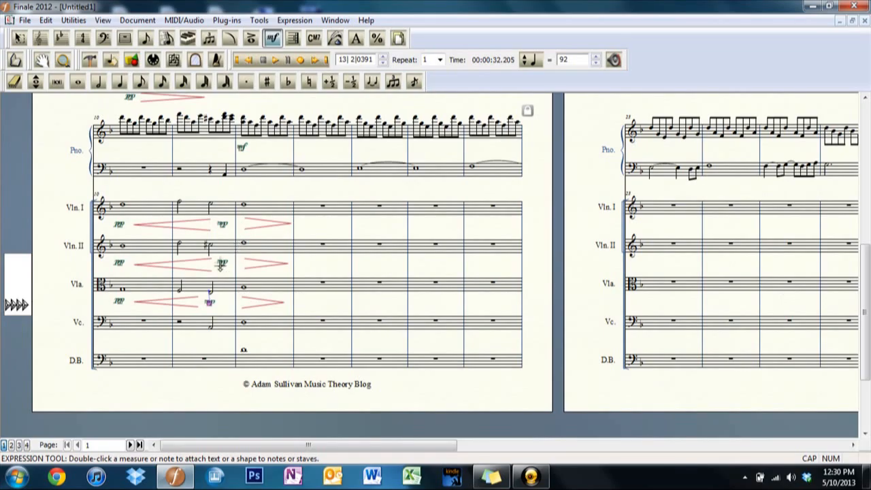
left_click_drag(220, 266, 210, 265)
left_click_drag(223, 224, 209, 228)
Pull in the ends of the three string crescendo hairpins to clear the repositioned mp marks.
left_click(232, 39)
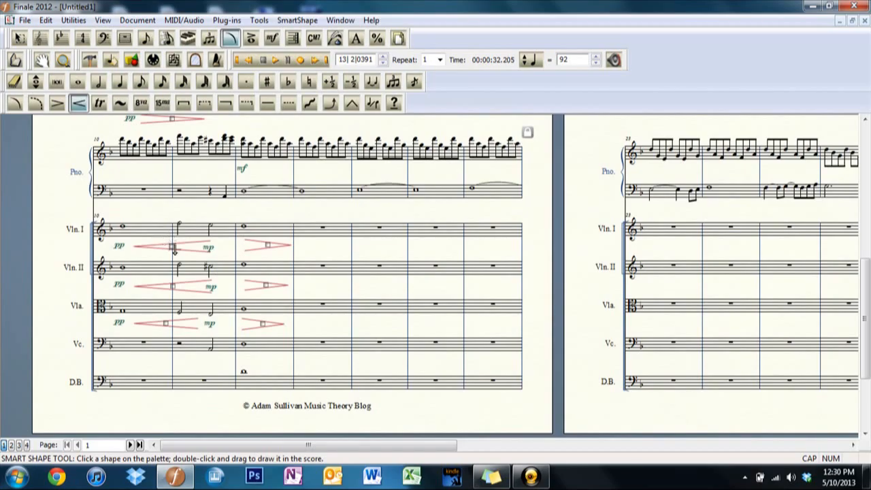
left_click(170, 247)
left_click_drag(211, 246, 197, 246)
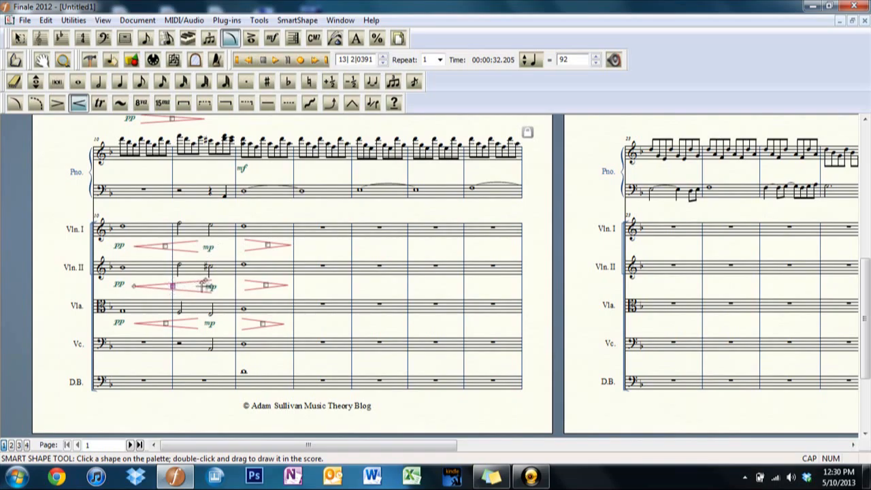
left_click_drag(212, 286, 198, 286)
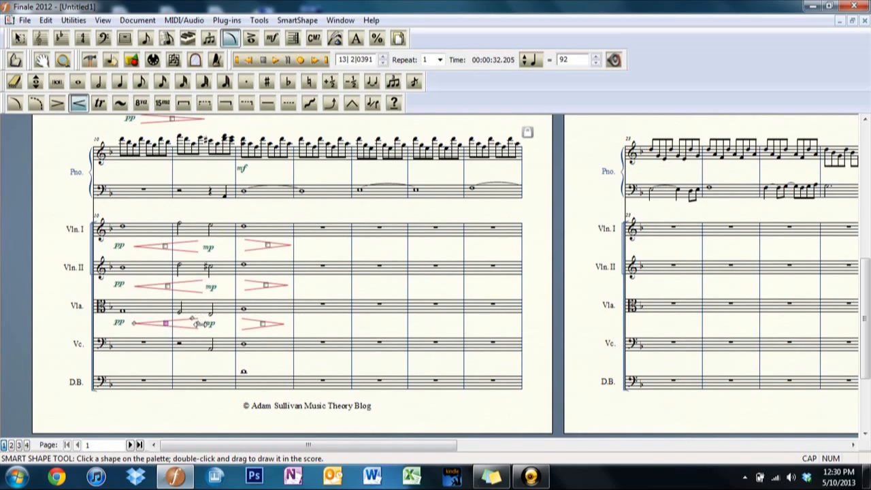
left_click_drag(199, 324, 196, 323)
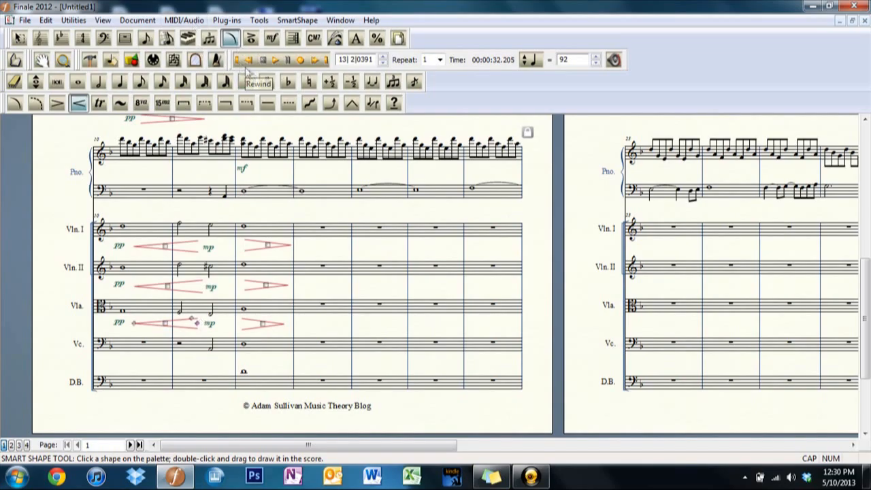
Play the strings passage back from measure 10 and reset playback to the beginning of the score.
left_click(248, 61)
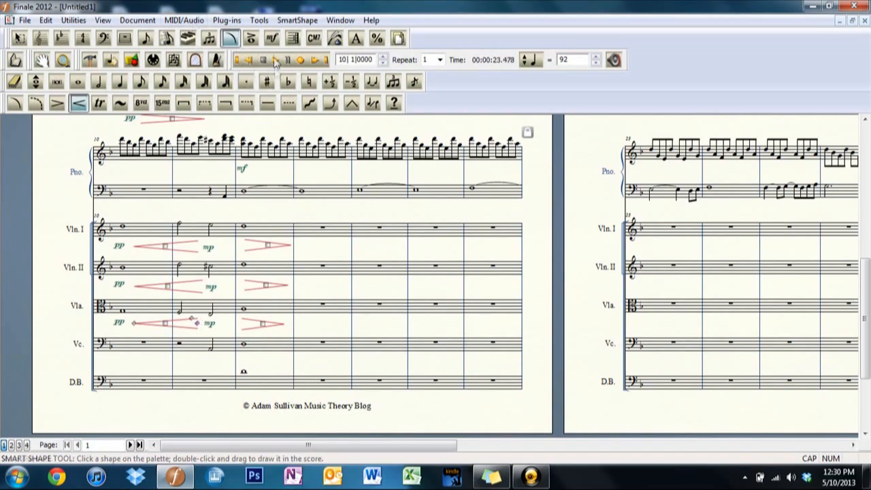
left_click(276, 60)
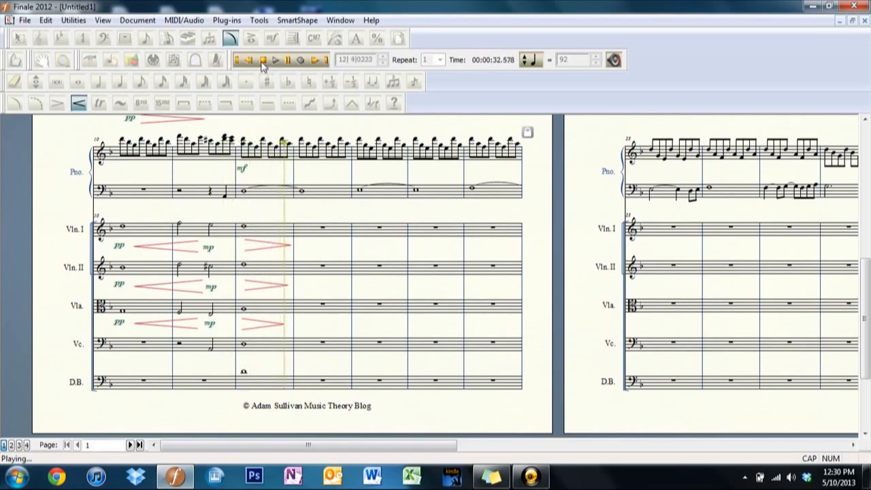
left_click(263, 60)
left_click(239, 61)
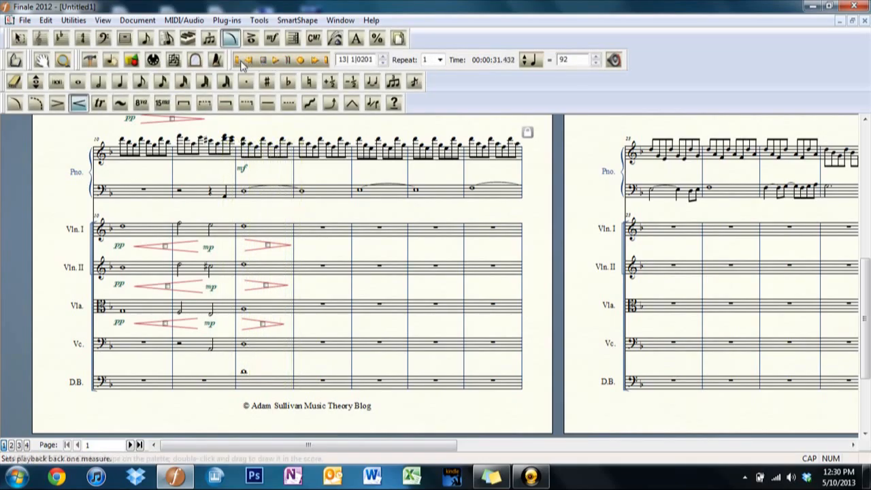
left_click(237, 60)
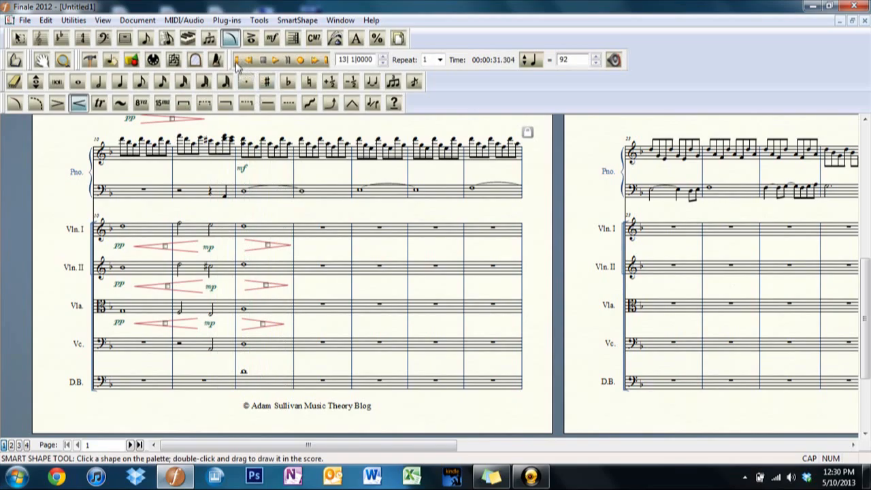